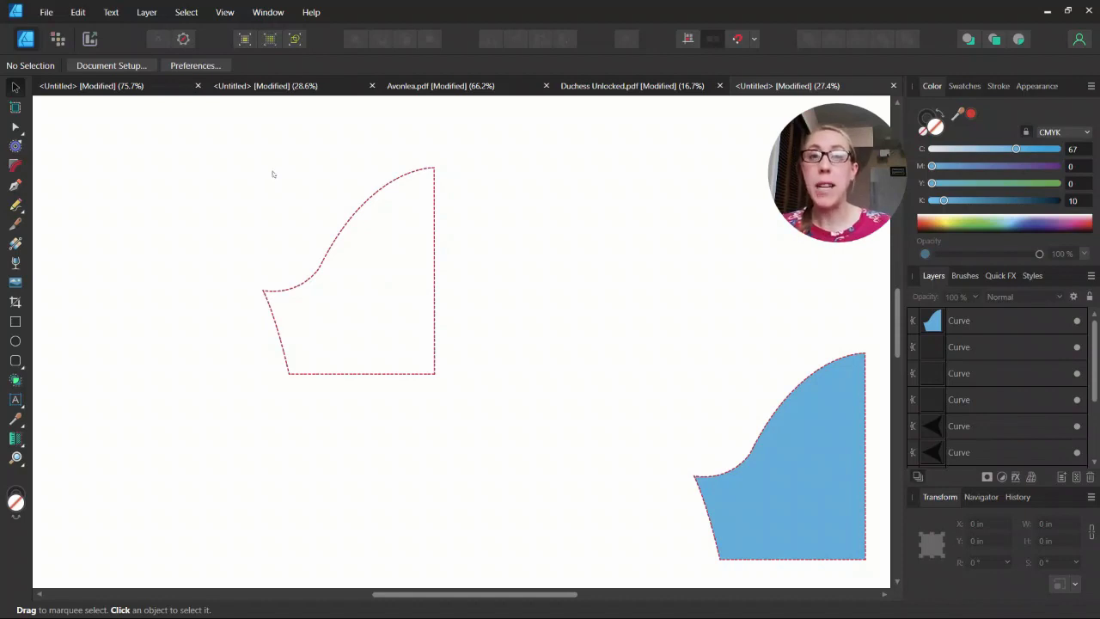
Fill the unfilled dashed sleeve outline with a medium blue, about C 79, K 10
{"action": "scroll", "coordinate": [265, 180], "scroll_direction": "up", "scroll_amount": 1}
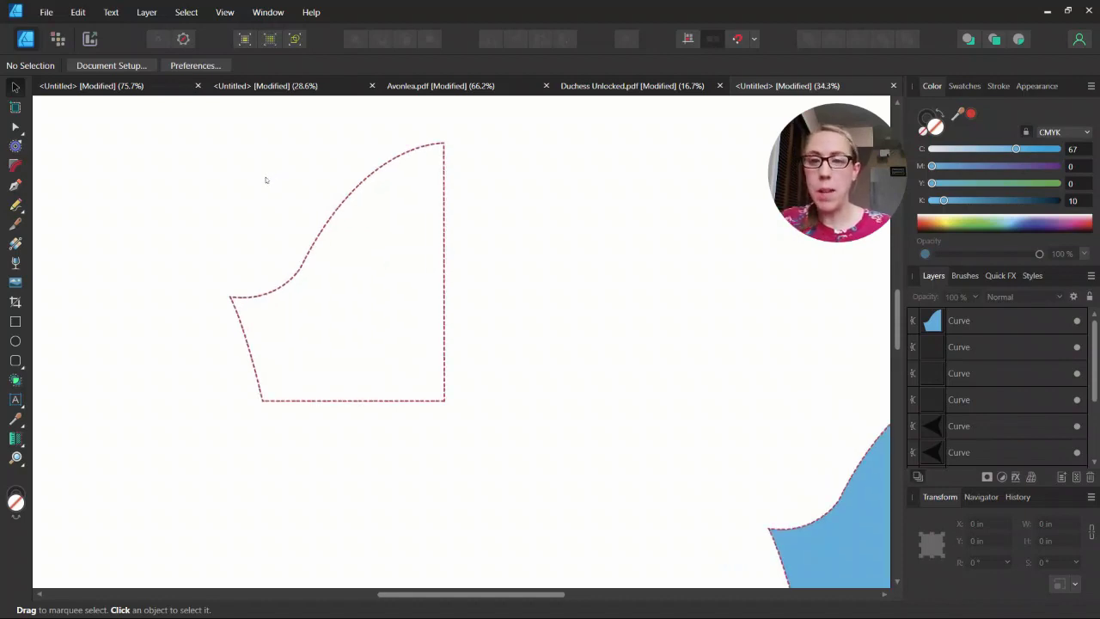
{"action": "scroll", "coordinate": [266, 179], "scroll_direction": "up", "scroll_amount": 1}
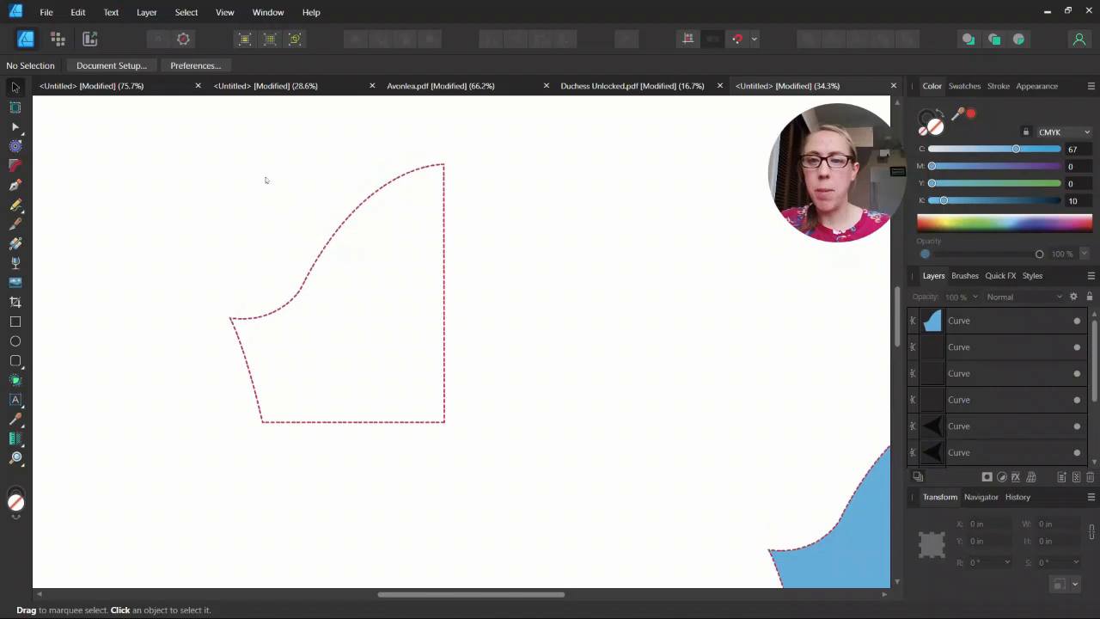
{"action": "left_click", "coordinate": [231, 147]}
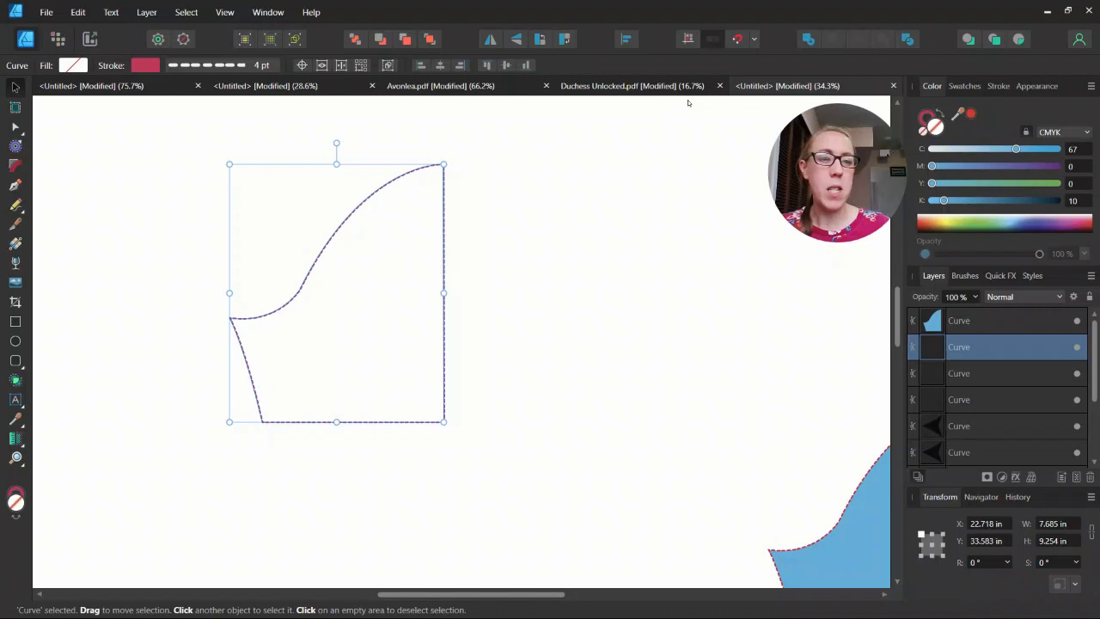
{"action": "left_click", "coordinate": [1030, 149]}
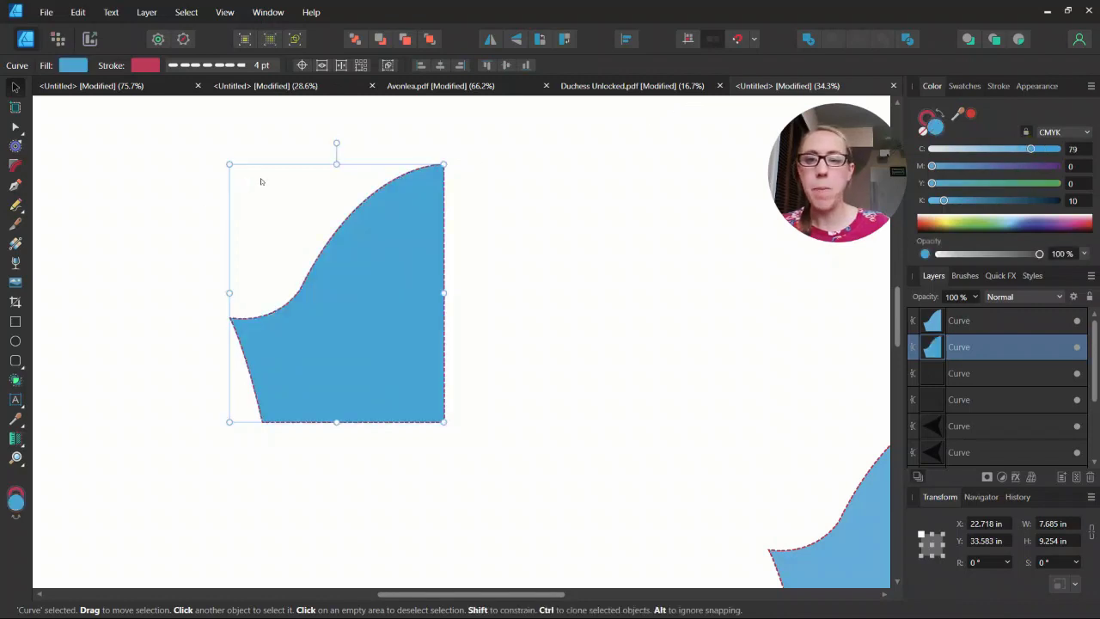
Duplicate the blue sleeve shape and fill the copy with yellow-green, C 22, Y 100, keeping it stacked over the original
{"action": "key", "text": "ctrl+j"}
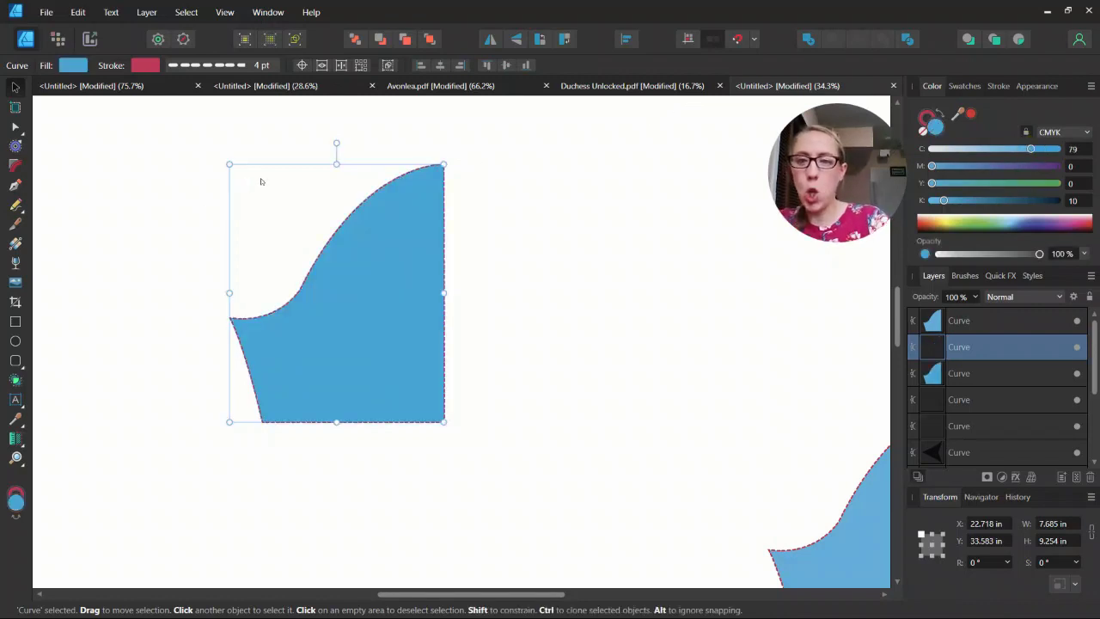
{"action": "left_click", "coordinate": [950, 223]}
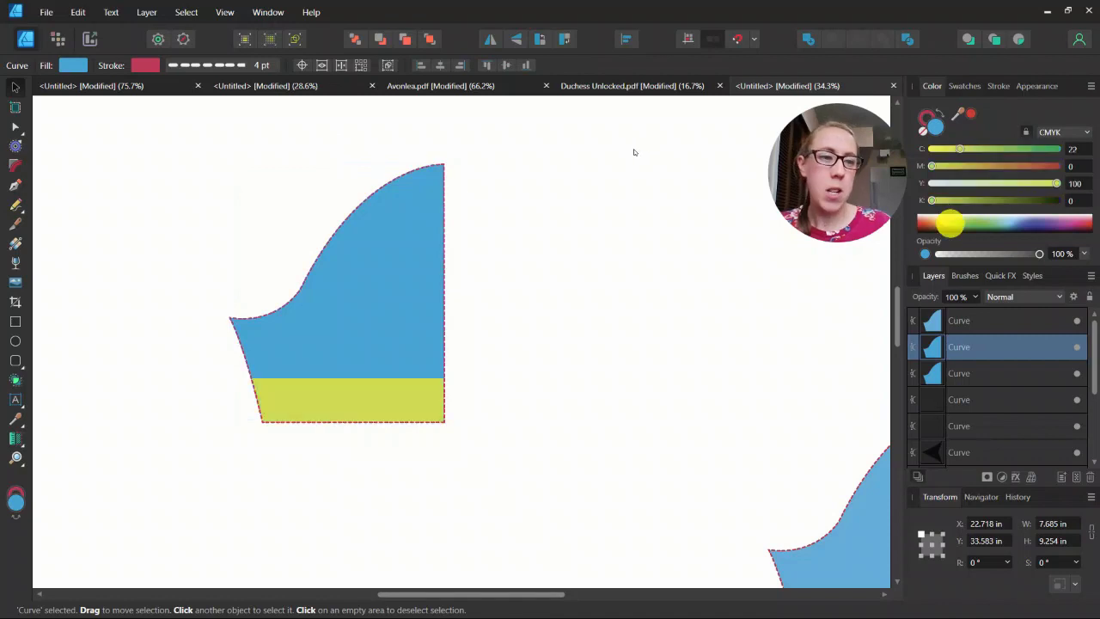
{"action": "mouse_move", "coordinate": [372, 274]}
{"action": "left_mouse_down"}
{"action": "mouse_move", "coordinate": [429, 269]}
{"action": "mouse_move", "coordinate": [371, 274]}
{"action": "left_mouse_up"}
{"action": "left_click", "coordinate": [321, 158]}
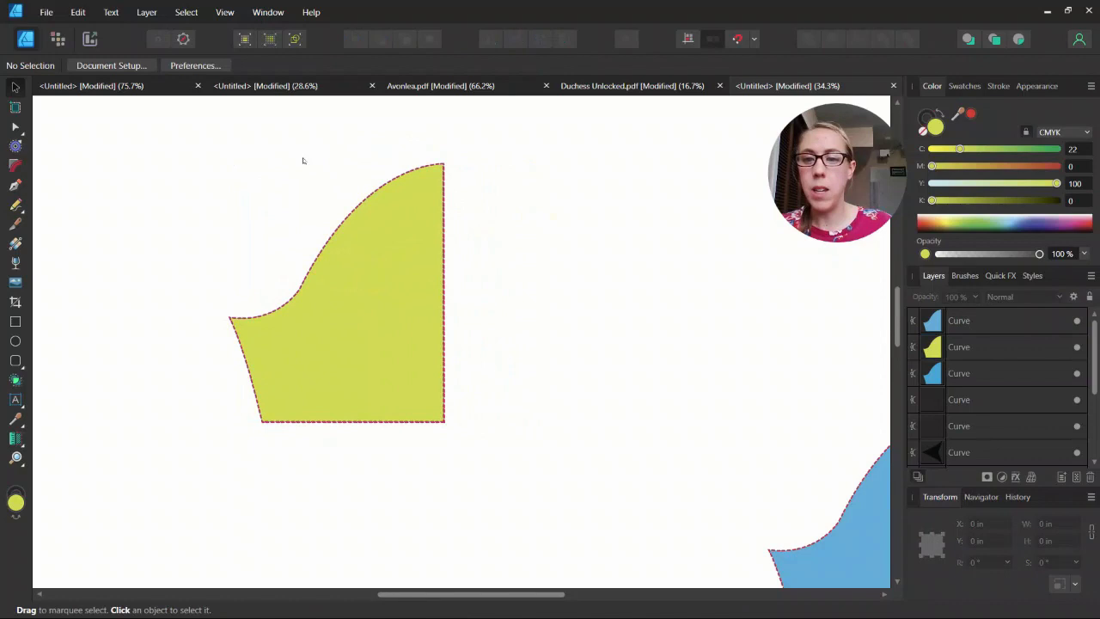
{"action": "key", "text": "ctrl+z"}
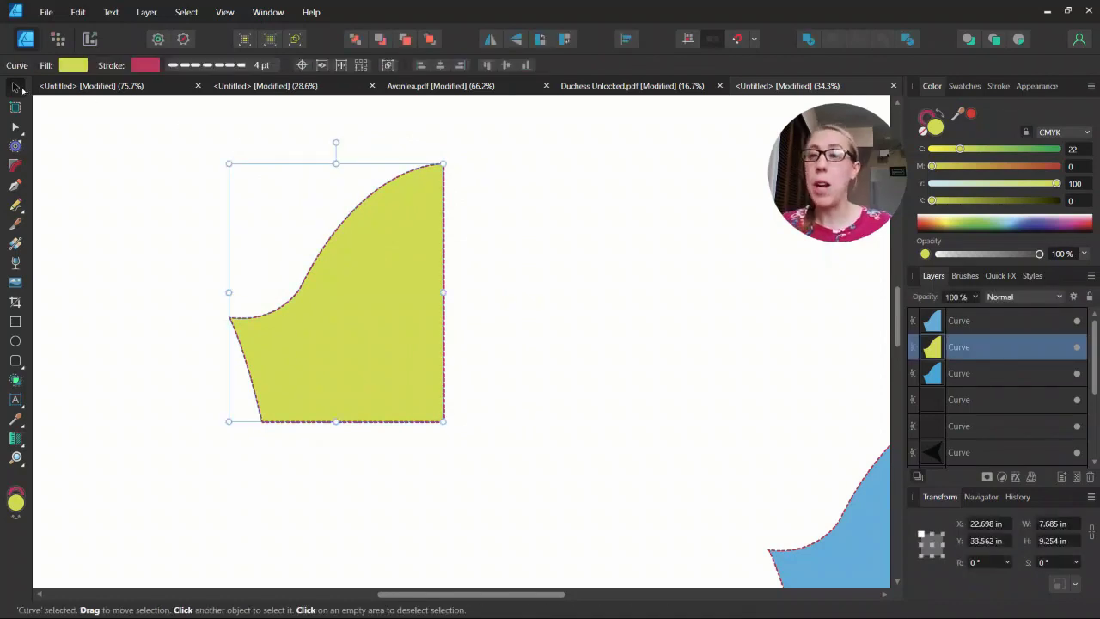
Cut the yellow-green sleeve into five vertical strips with four straight, roughly evenly spaced Knife Tool cuts
{"action": "left_click", "coordinate": [15, 223]}
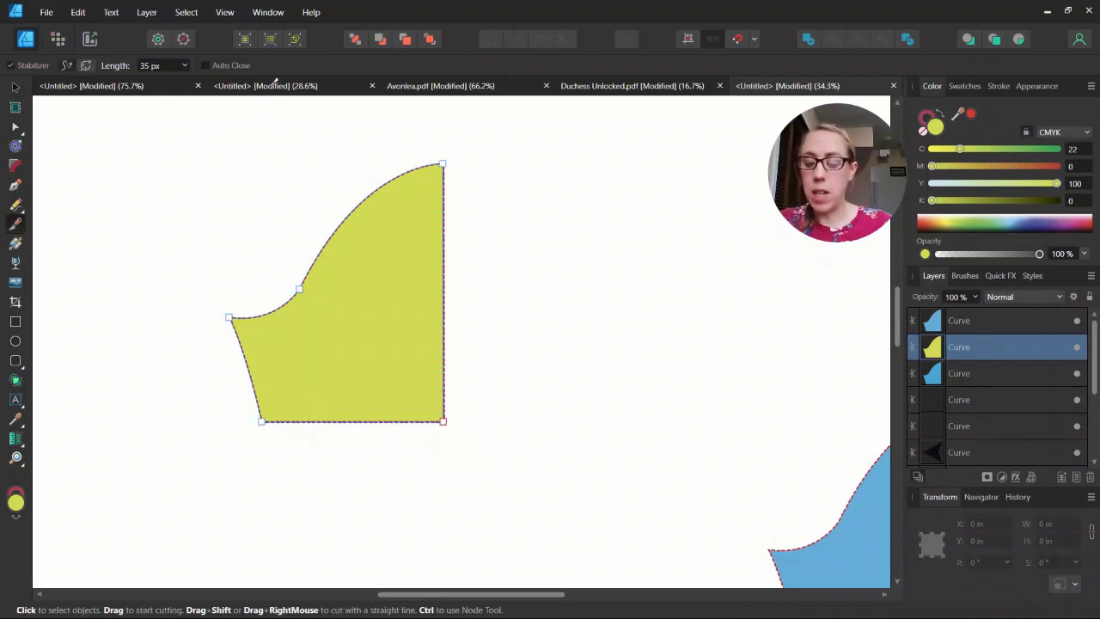
{"action": "left_click_drag", "start_coordinate": [404, 129], "coordinate": [398, 513]}
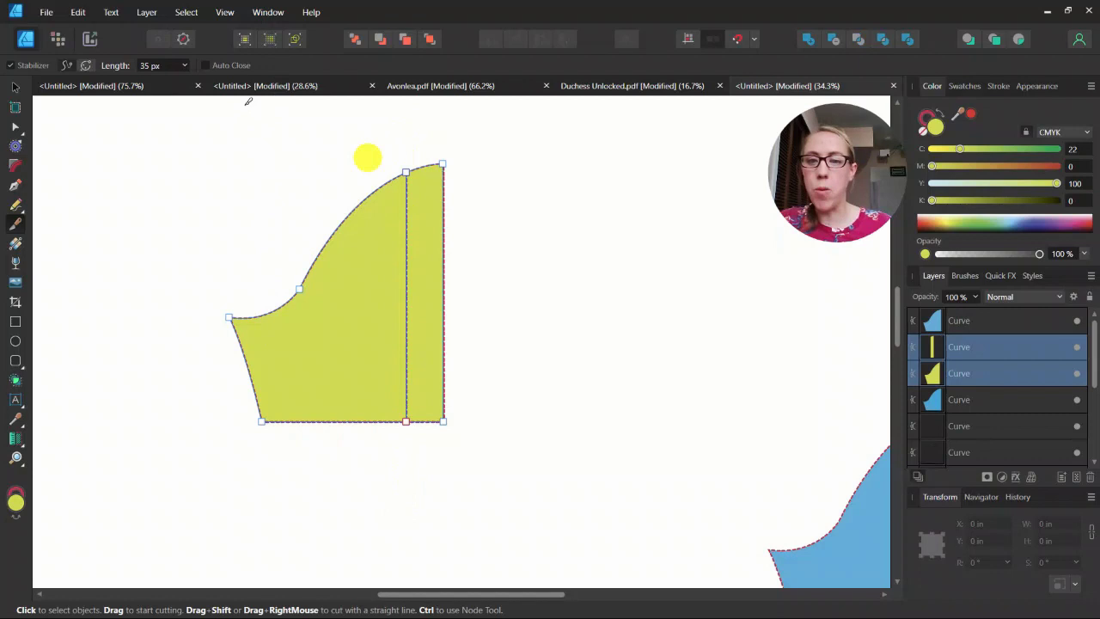
{"action": "left_click_drag", "start_coordinate": [367, 158], "coordinate": [369, 500]}
{"action": "left_click_drag", "start_coordinate": [327, 184], "coordinate": [327, 464]}
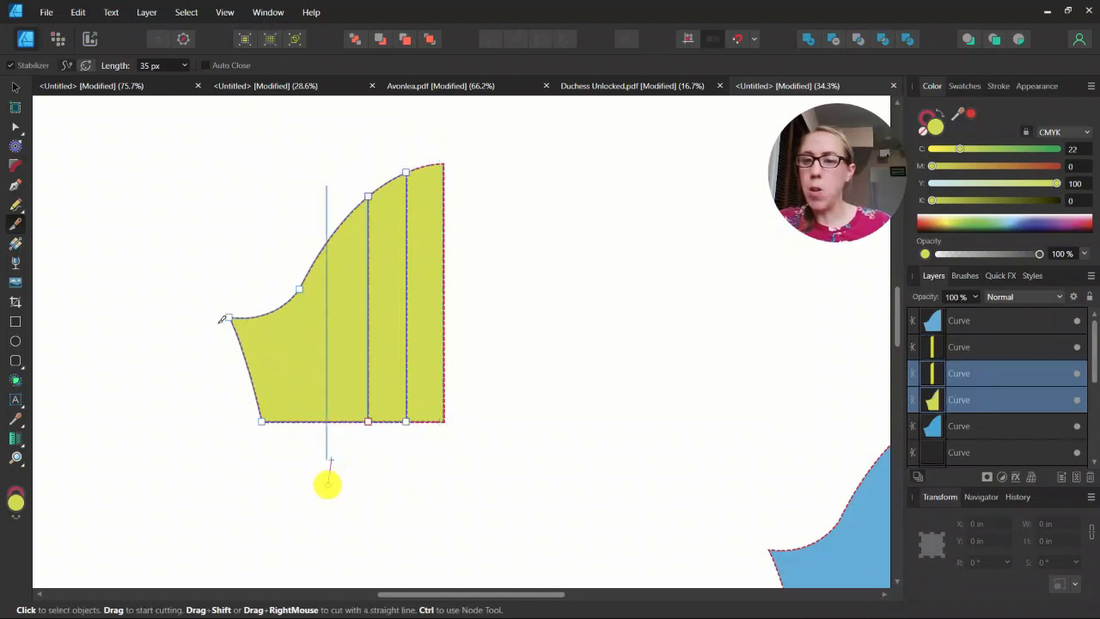
{"action": "left_click", "coordinate": [193, 147]}
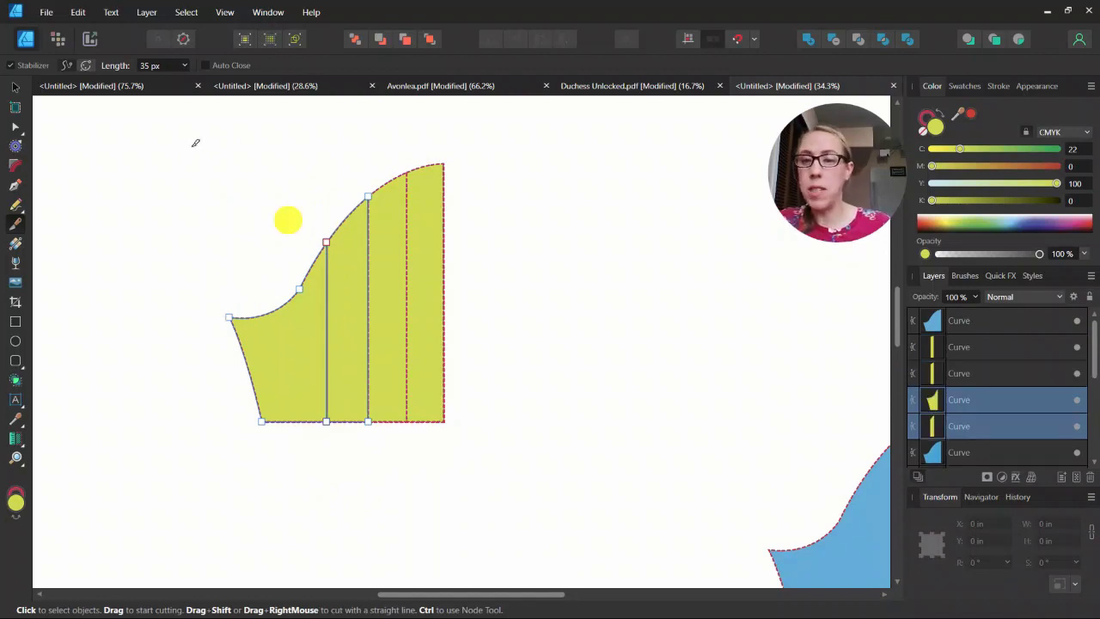
{"action": "left_click_drag", "start_coordinate": [288, 220], "coordinate": [297, 499]}
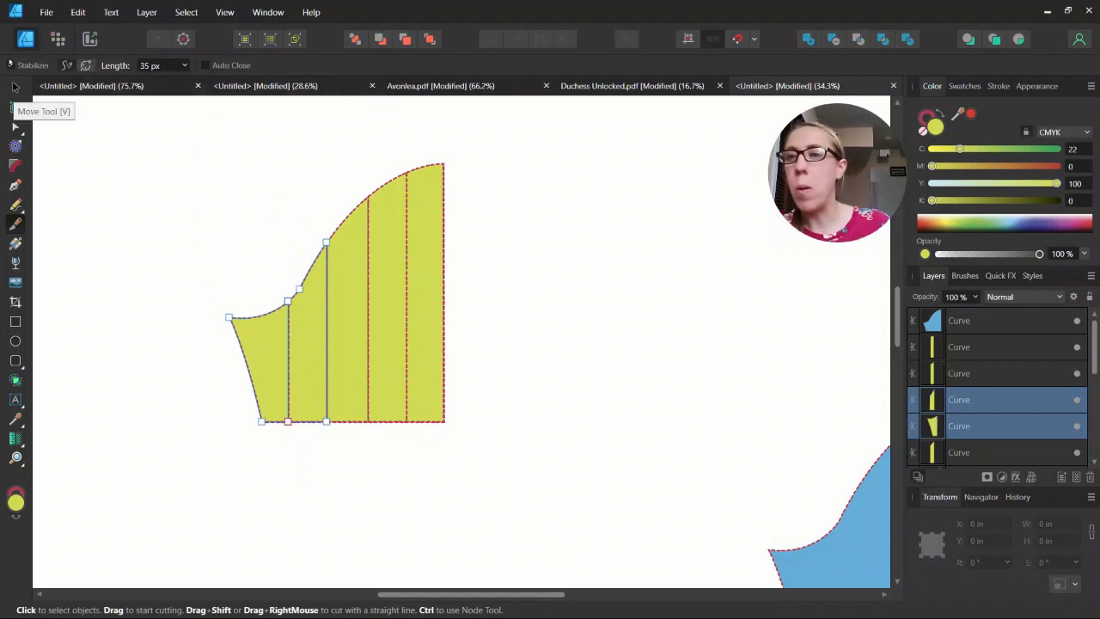
Select the cut sleeve strips one at a time to check that each is a separate piece
{"action": "left_click", "coordinate": [14, 86]}
{"action": "left_click", "coordinate": [165, 326]}
{"action": "left_click", "coordinate": [267, 355]}
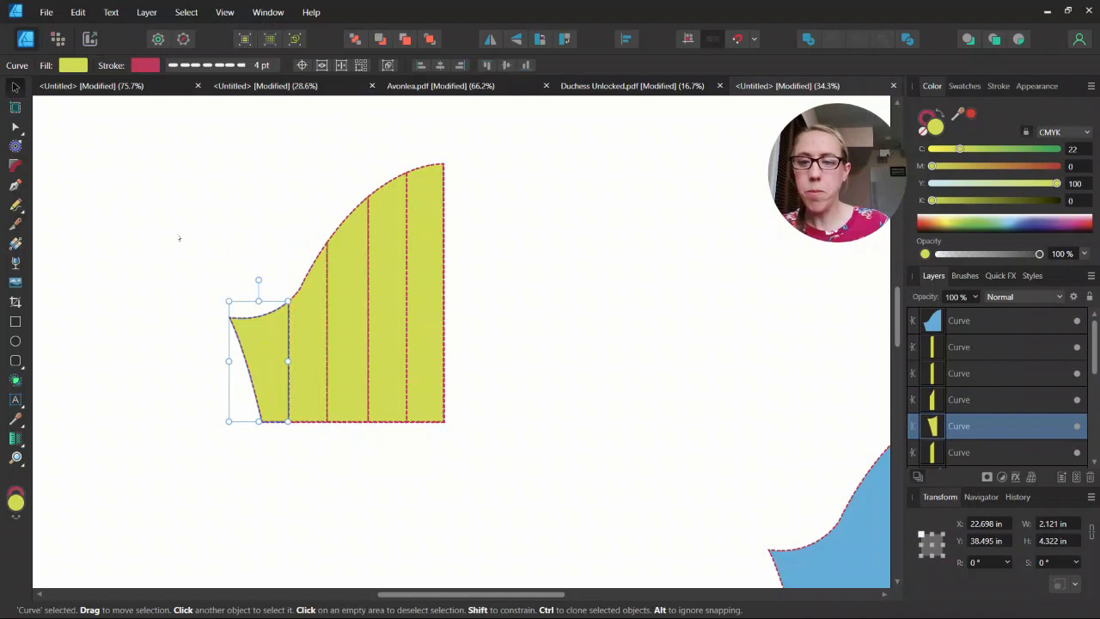
{"action": "left_click", "coordinate": [311, 347]}
{"action": "left_click", "coordinate": [348, 325]}
{"action": "key", "text": "Tab"}
{"action": "key", "text": "Tab"}
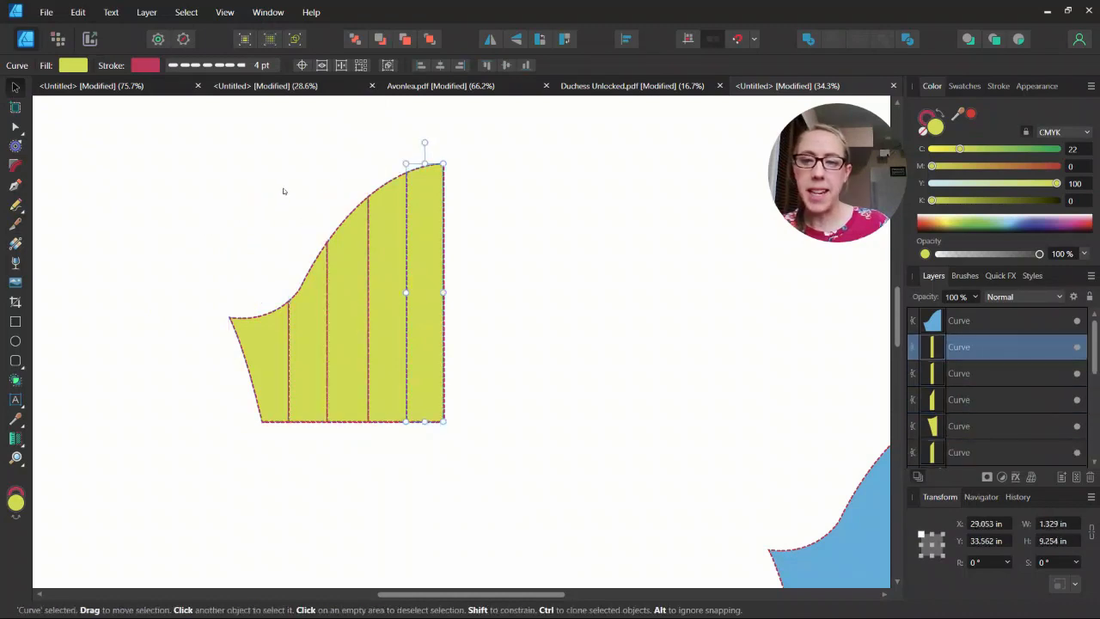
Enable the transform origin, place it at the leftmost strip's upper-right corner, and rotate that strip to about -22.7°
{"action": "left_click", "coordinate": [268, 334]}
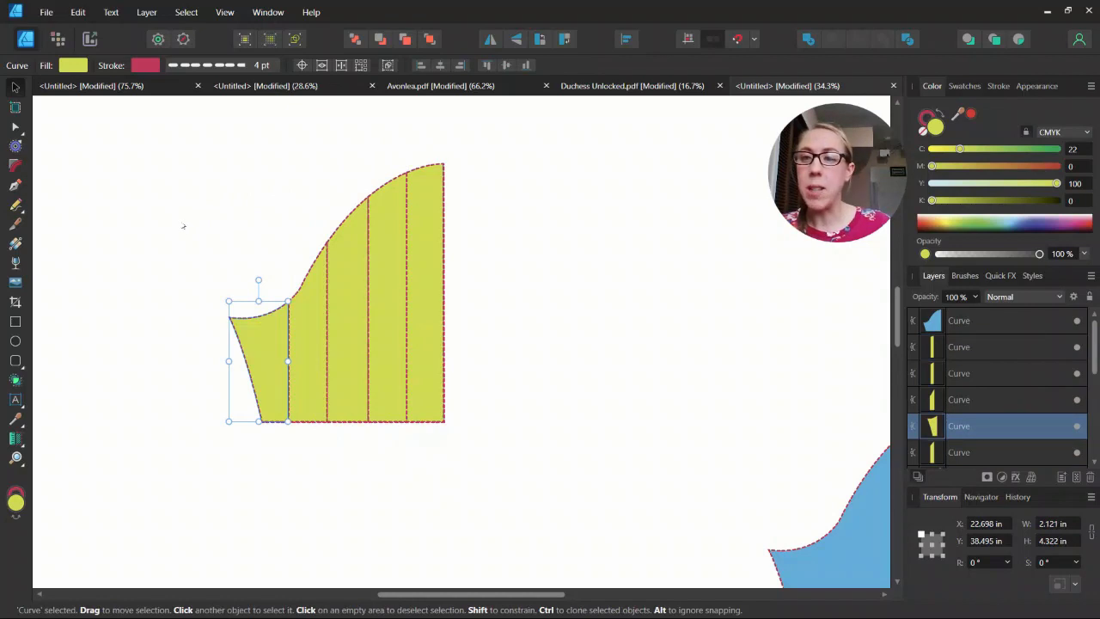
{"action": "left_click_drag", "start_coordinate": [259, 280], "coordinate": [260, 280]}
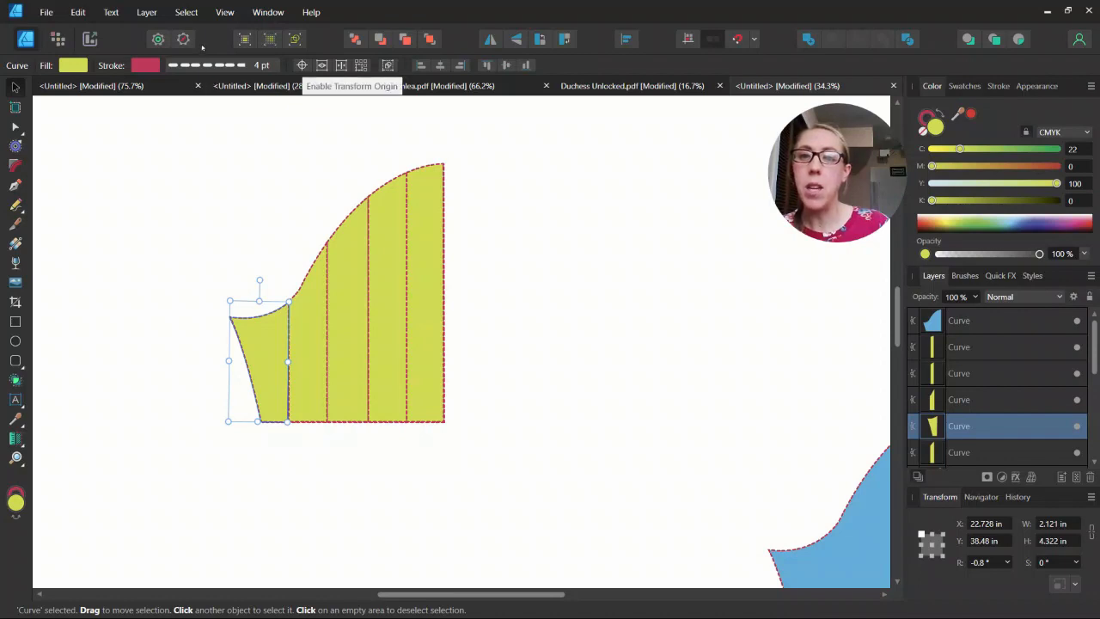
{"action": "left_click", "coordinate": [183, 38]}
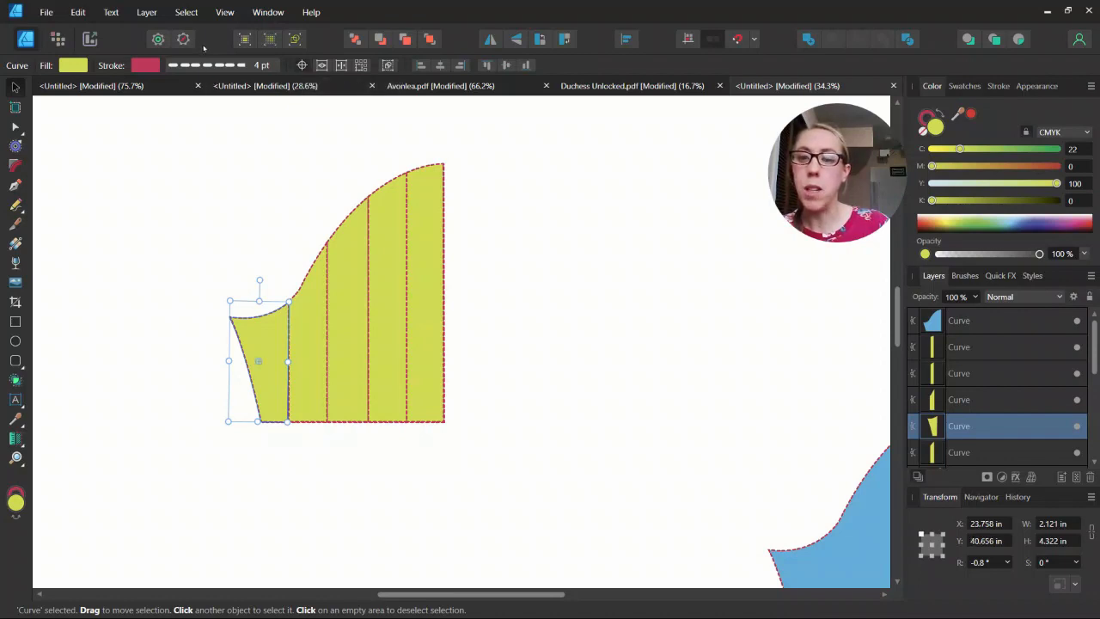
{"action": "scroll", "coordinate": [174, 261], "scroll_direction": "up", "scroll_amount": 2}
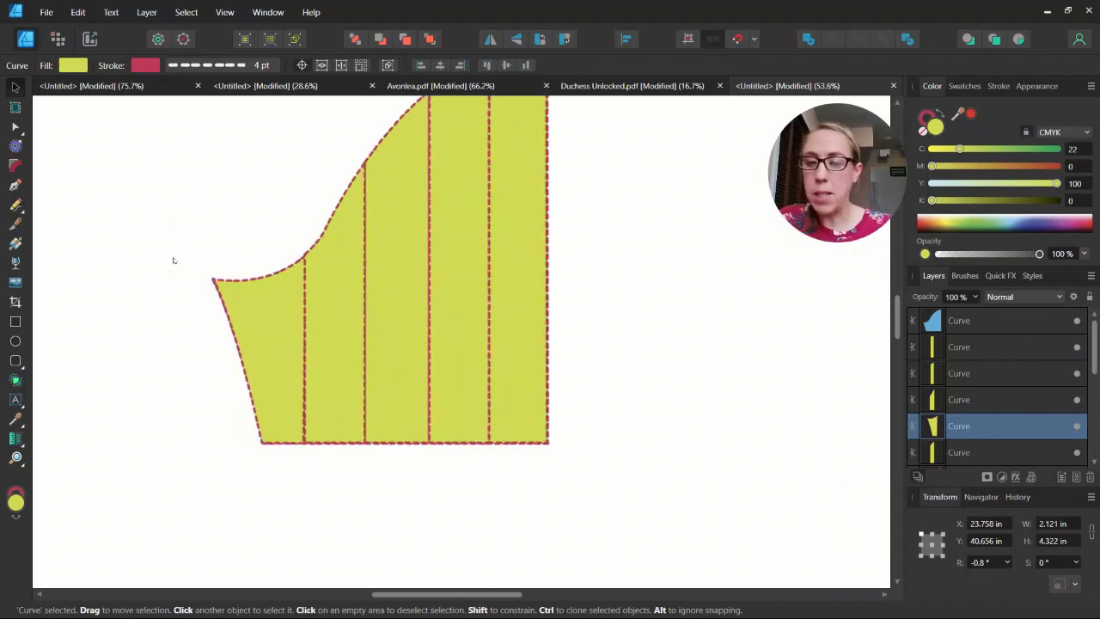
{"action": "scroll", "coordinate": [176, 242], "scroll_direction": "up", "scroll_amount": 2}
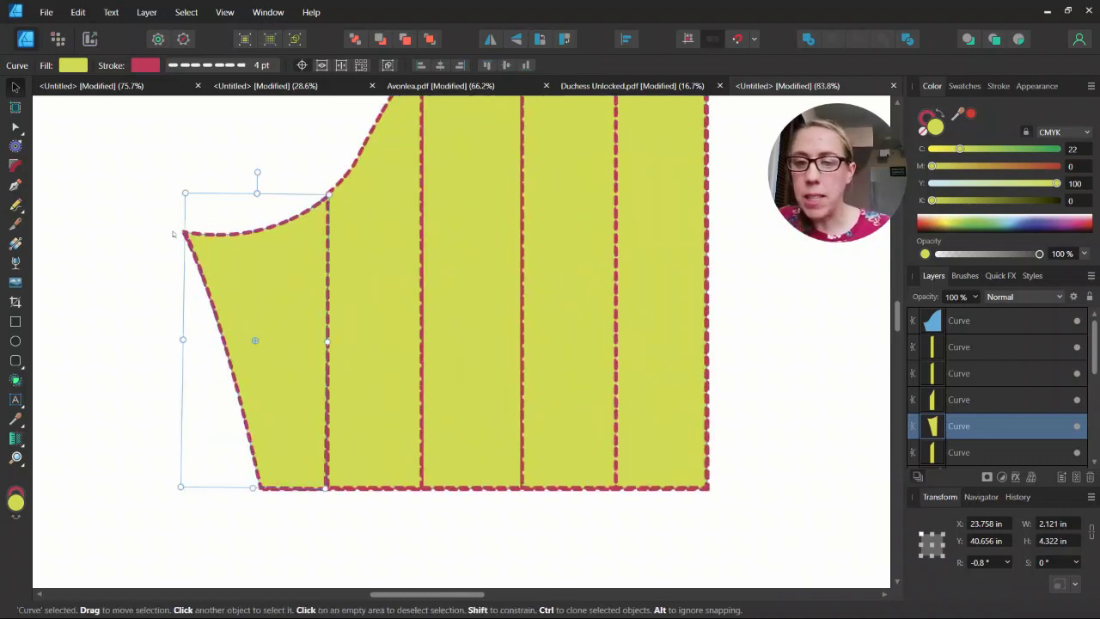
{"action": "scroll", "coordinate": [179, 234], "scroll_direction": "up", "scroll_amount": 1}
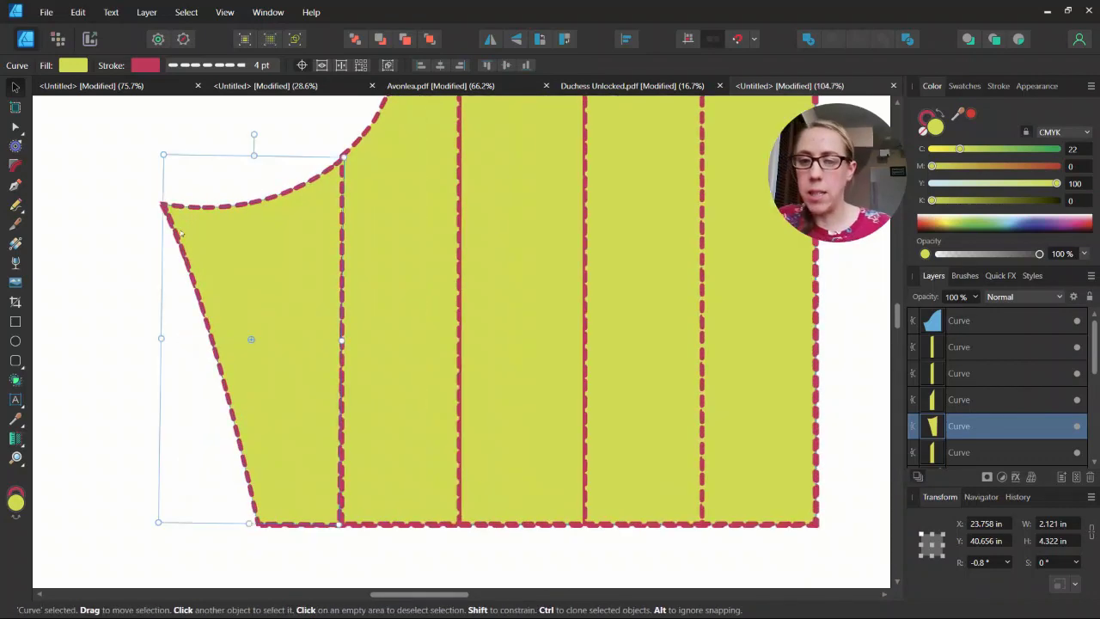
{"action": "left_click_drag", "start_coordinate": [250, 338], "coordinate": [340, 161]}
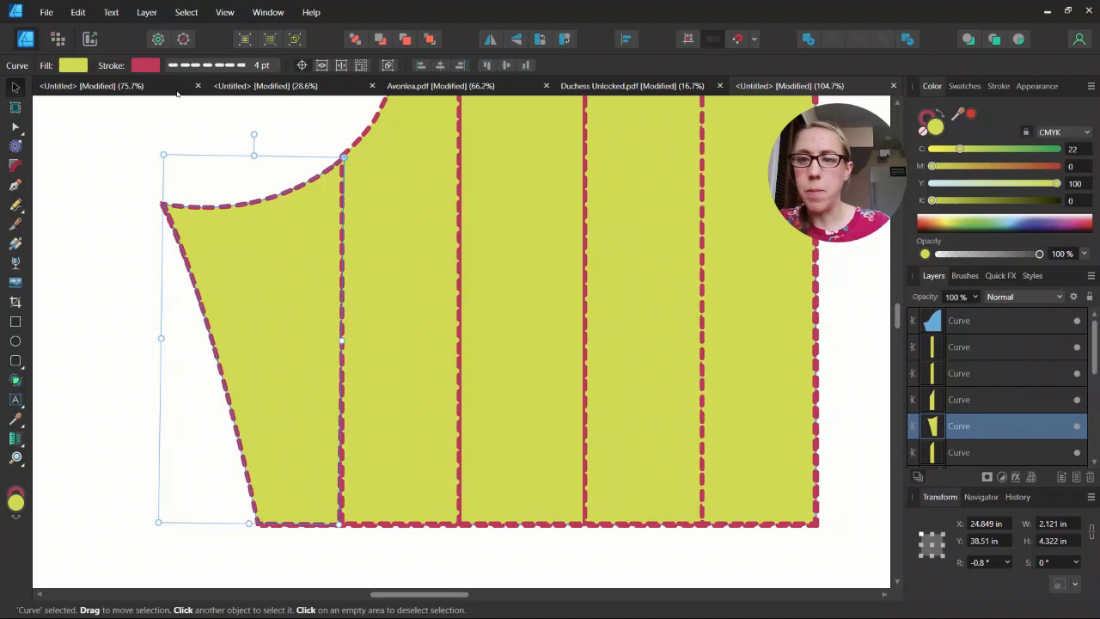
{"action": "left_click_drag", "start_coordinate": [255, 134], "coordinate": [309, 129]}
Set the second strip's transform origin where it meets the first strip's upper corner and rotate it slightly clockwise to spread the hem
{"action": "scroll", "coordinate": [219, 177], "scroll_direction": "down", "scroll_amount": 1}
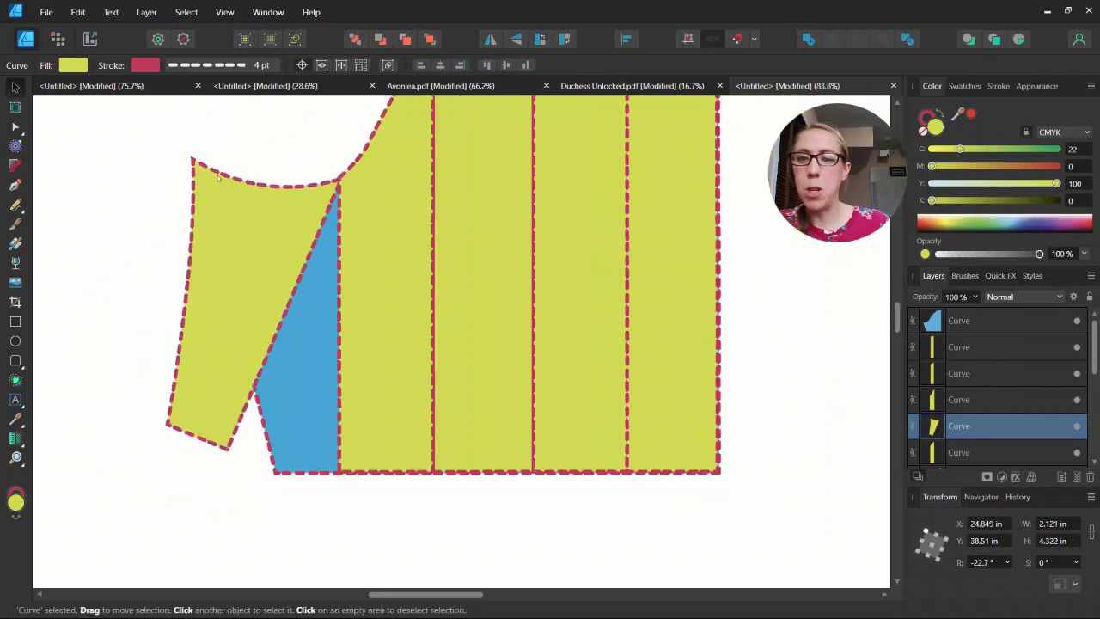
{"action": "scroll", "coordinate": [219, 177], "scroll_direction": "down", "scroll_amount": 3}
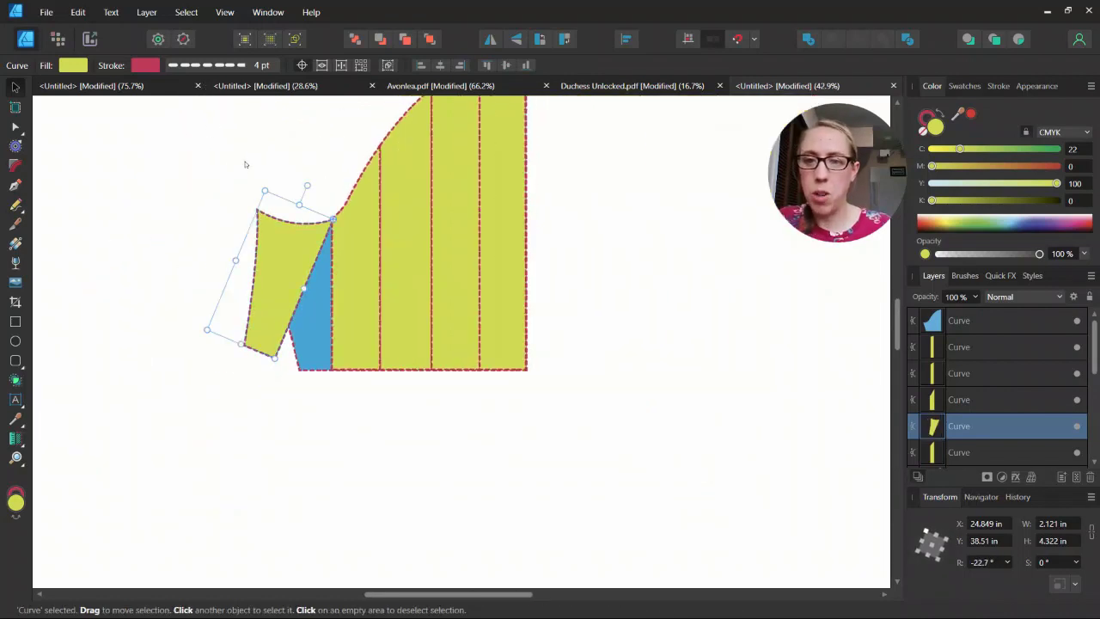
{"action": "left_click", "coordinate": [356, 266]}
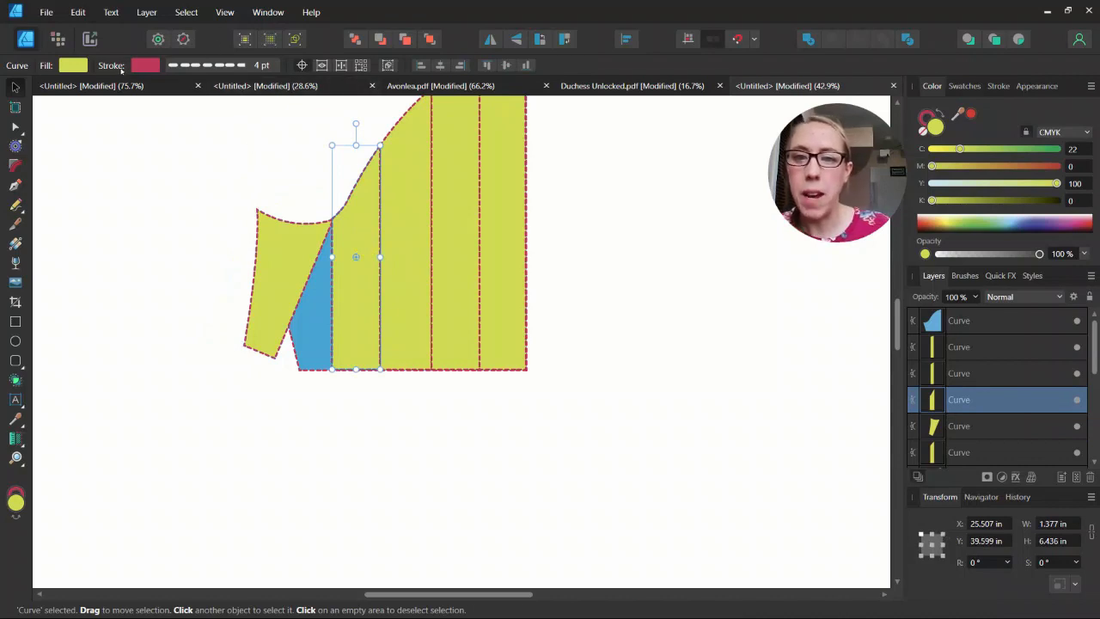
{"action": "left_click_drag", "start_coordinate": [355, 257], "coordinate": [331, 222]}
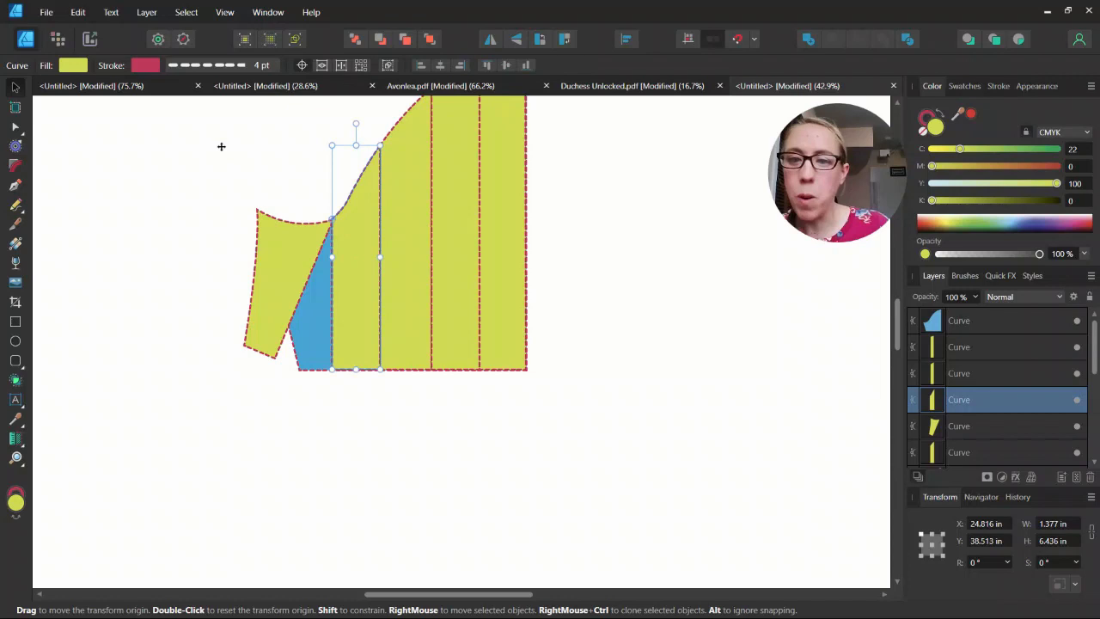
{"action": "mouse_move", "coordinate": [356, 123]}
{"action": "left_mouse_down"}
{"action": "mouse_move", "coordinate": [338, 128]}
{"action": "mouse_move", "coordinate": [362, 135]}
{"action": "left_mouse_up"}
Move the third strip to meet the second strip's upper-right corner and rotate it slightly counterclockwise about that point, opening the hem
{"action": "left_click", "coordinate": [401, 176]}
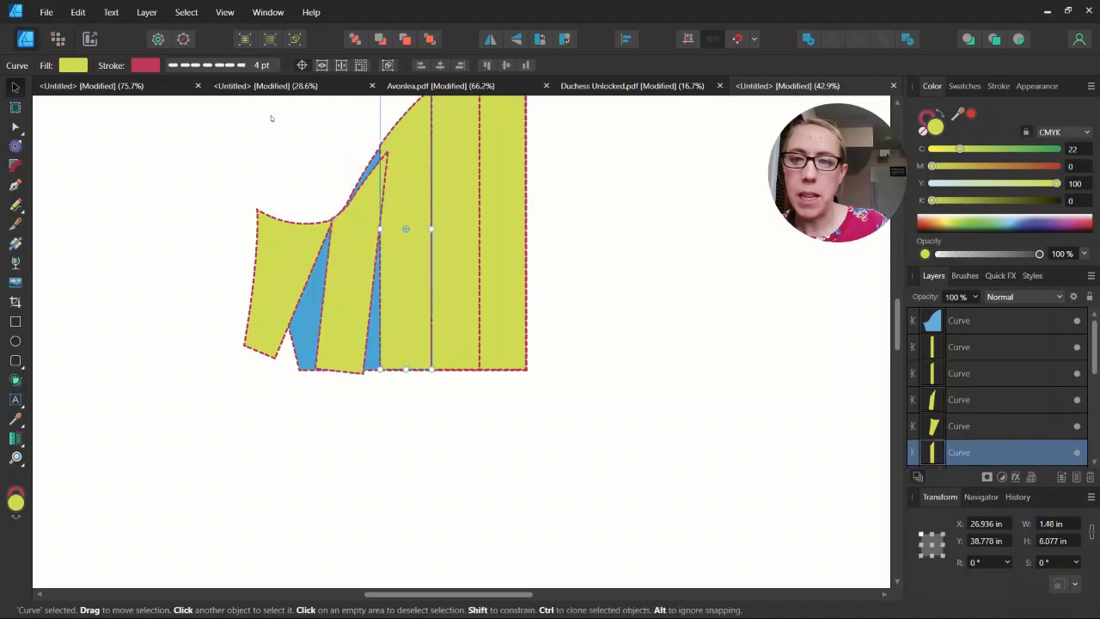
{"action": "scroll", "coordinate": [273, 116], "scroll_direction": "up", "scroll_amount": 2}
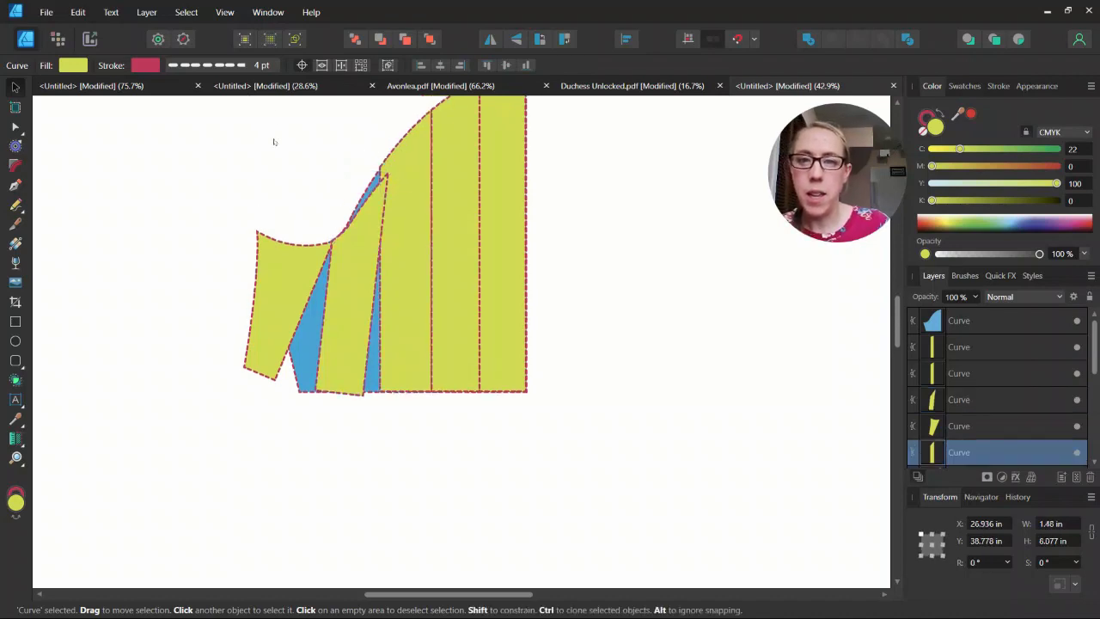
{"action": "left_click_drag", "start_coordinate": [402, 187], "coordinate": [408, 195]}
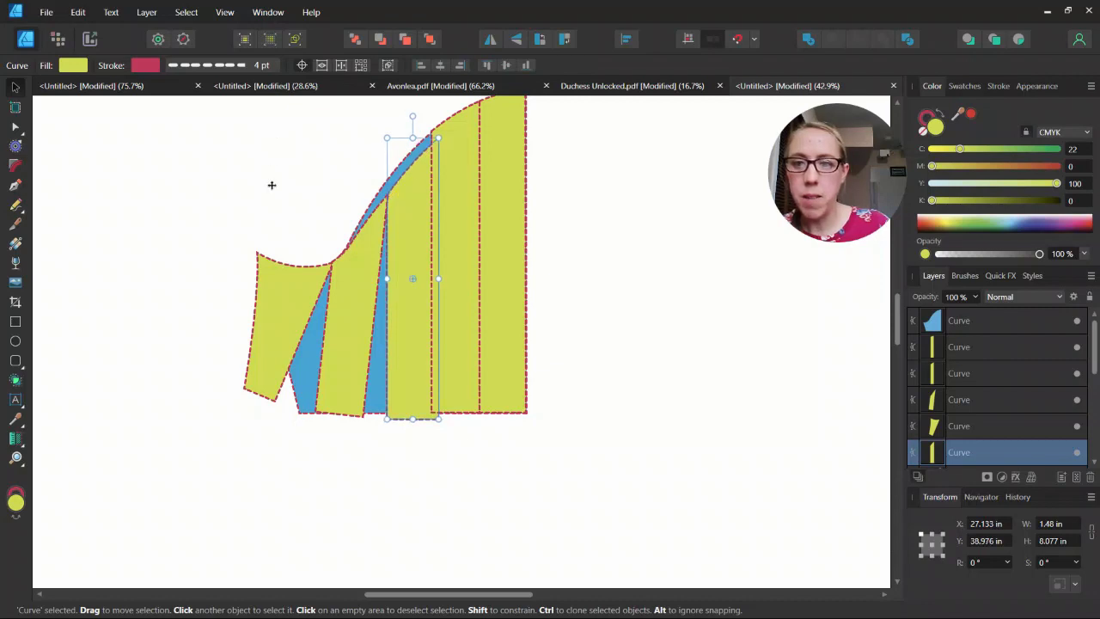
{"action": "left_click_drag", "start_coordinate": [412, 277], "coordinate": [391, 194]}
{"action": "left_click_drag", "start_coordinate": [408, 122], "coordinate": [404, 123]}
Set the fourth strip's transform origin at its upper-left corner and rotate it counterclockwise to about 14.8°
{"action": "left_click", "coordinate": [449, 165]}
{"action": "scroll", "coordinate": [455, 204], "scroll_direction": "up", "scroll_amount": 1}
{"action": "scroll", "coordinate": [456, 207], "scroll_direction": "up", "scroll_amount": 2}
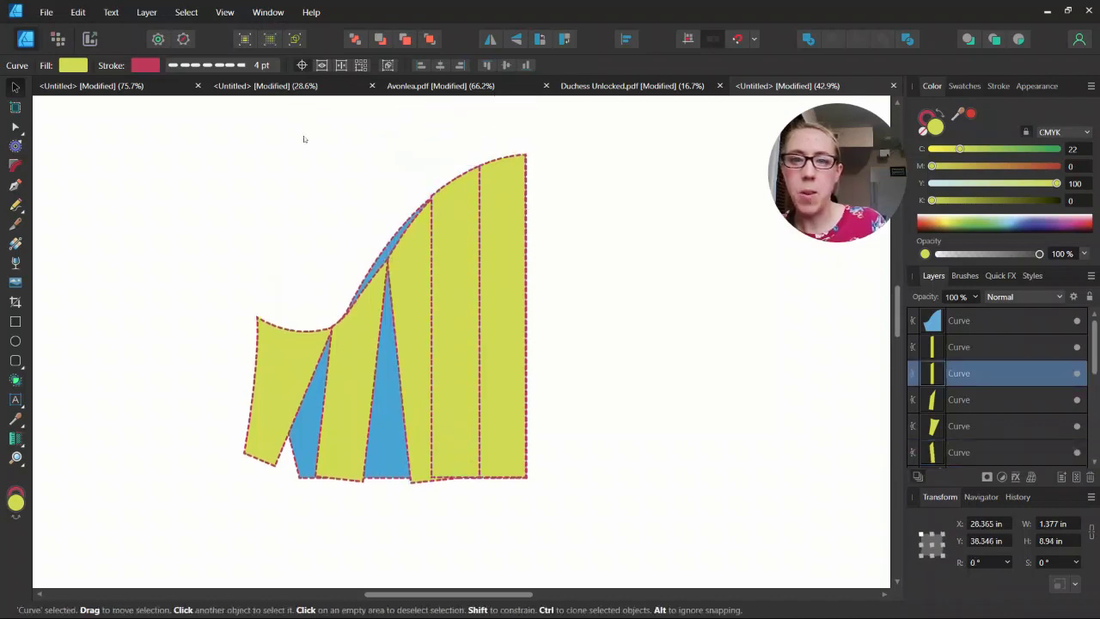
{"action": "left_click_drag", "start_coordinate": [455, 321], "coordinate": [438, 201]}
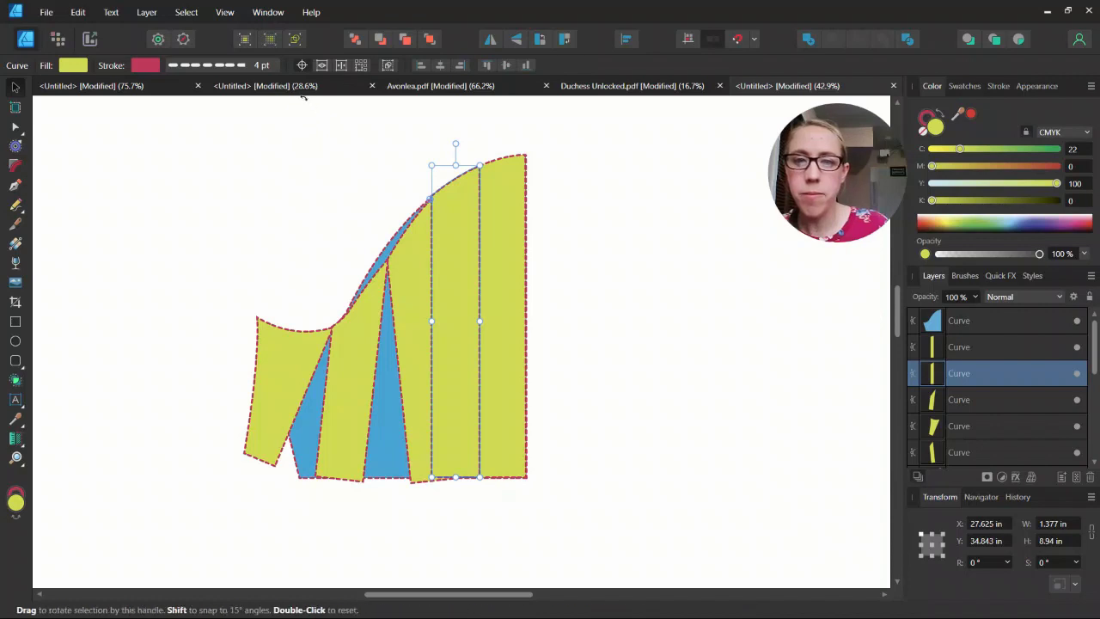
{"action": "left_click_drag", "start_coordinate": [453, 143], "coordinate": [439, 147]}
Move the fifth strip against the fourth strip's upper-right corner and rotate it counterclockwise about that point so its lower end fans outward
{"action": "left_click", "coordinate": [501, 184]}
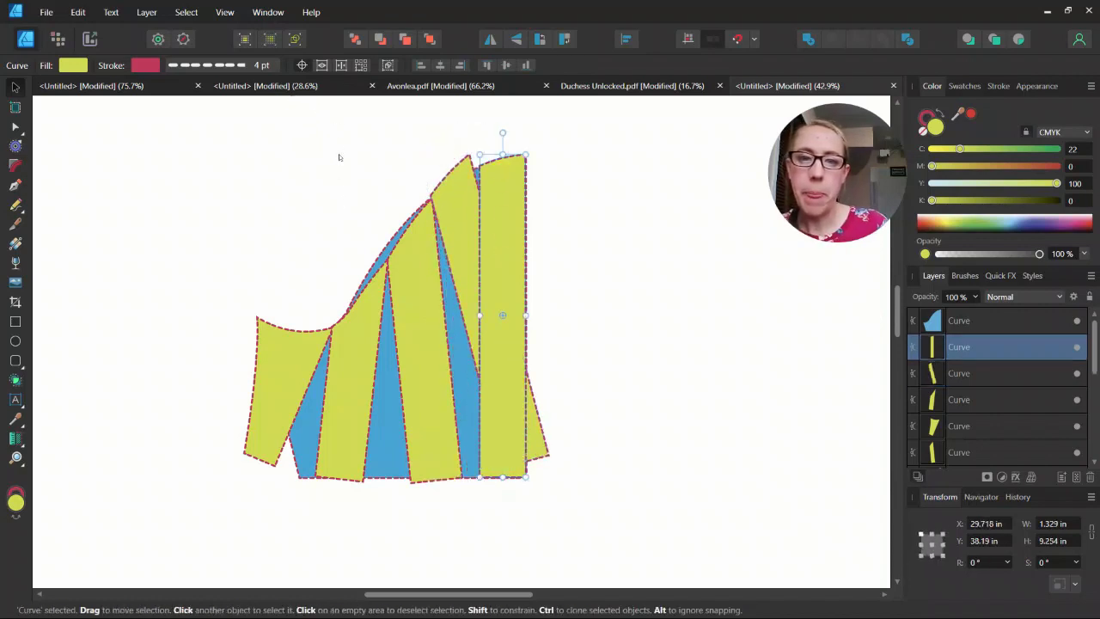
{"action": "left_click_drag", "start_coordinate": [508, 231], "coordinate": [500, 222]}
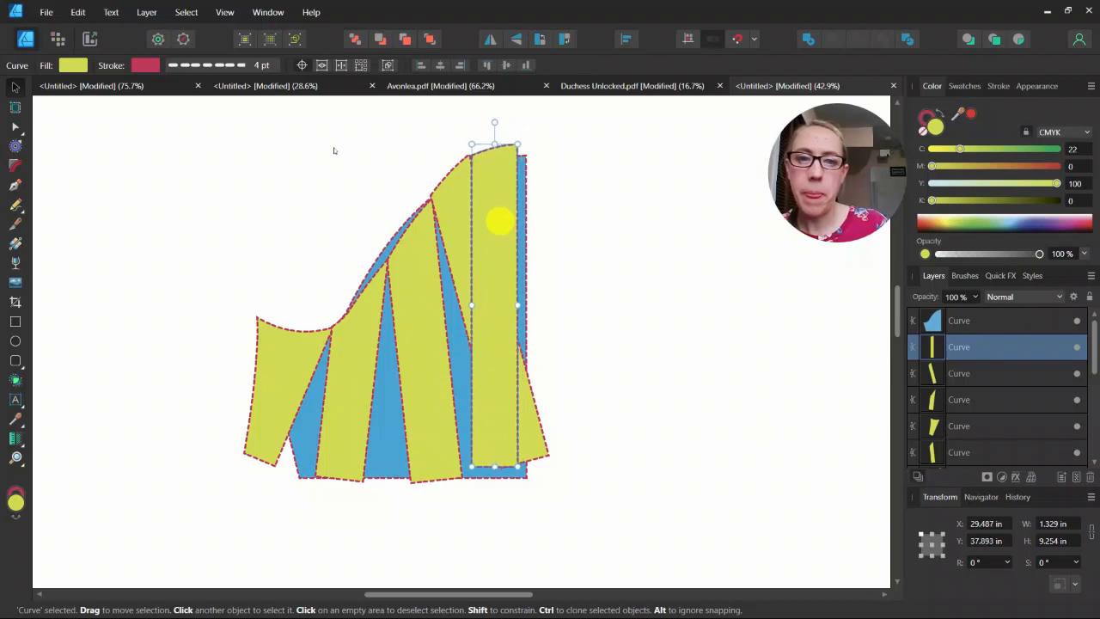
{"action": "mouse_move", "coordinate": [494, 306]}
{"action": "left_mouse_down"}
{"action": "mouse_move", "coordinate": [492, 204]}
{"action": "mouse_move", "coordinate": [472, 158]}
{"action": "left_mouse_up"}
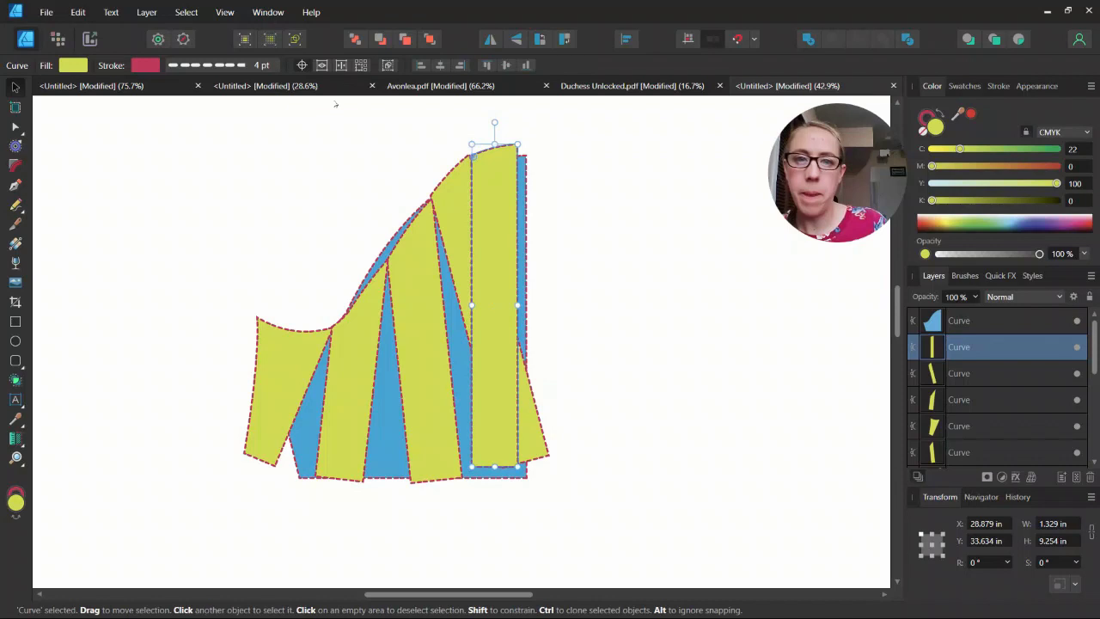
{"action": "mouse_move", "coordinate": [494, 122]}
{"action": "left_mouse_down"}
{"action": "mouse_move", "coordinate": [474, 119]}
{"action": "mouse_move", "coordinate": [472, 164]}
{"action": "mouse_move", "coordinate": [506, 154]}
{"action": "mouse_move", "coordinate": [483, 117]}
{"action": "left_mouse_up"}
{"action": "left_click", "coordinate": [469, 232]}
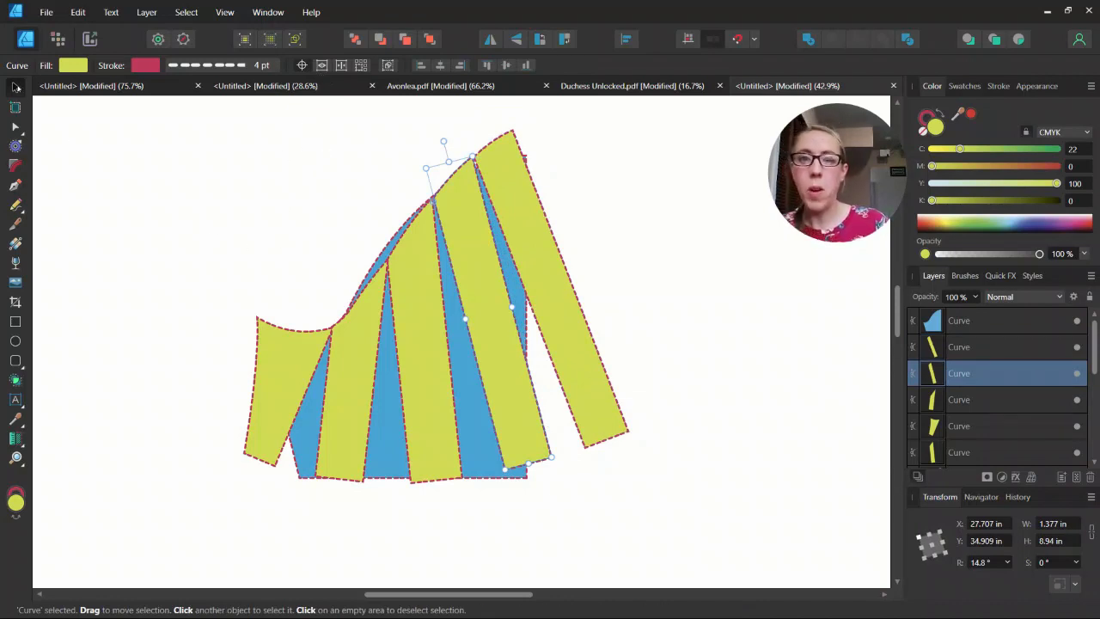
Move the blue sleeve's upper nodes onto the spread strips' top corners and adjust the cap curve to follow their upper edges
{"action": "left_click", "coordinate": [15, 127]}
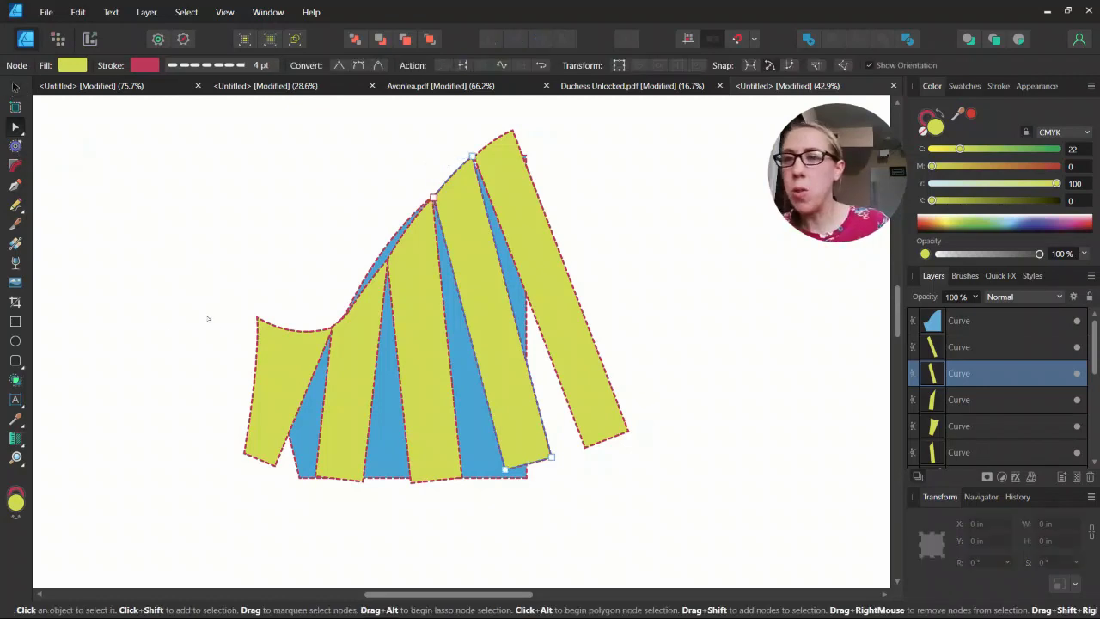
{"action": "left_click", "coordinate": [305, 462]}
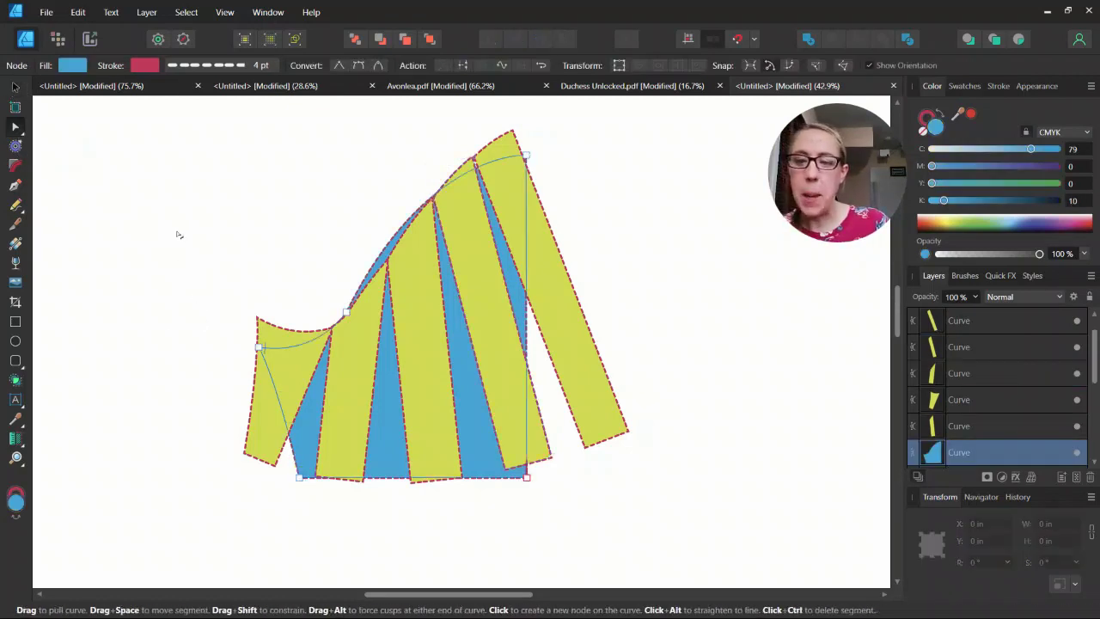
{"action": "left_click_drag", "start_coordinate": [259, 345], "coordinate": [257, 317]}
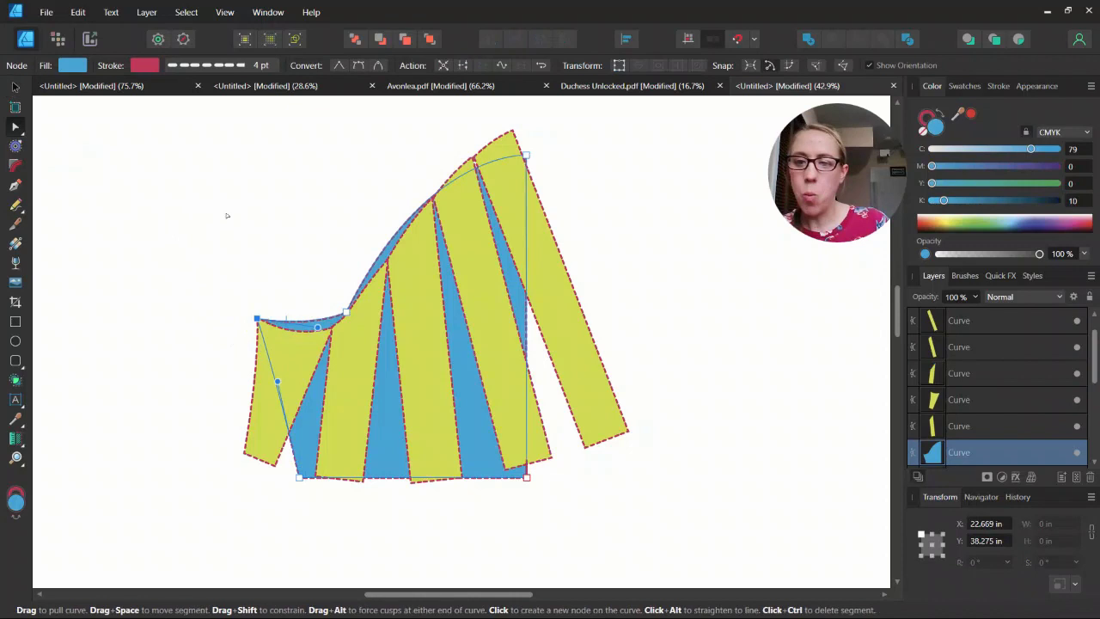
{"action": "left_click_drag", "start_coordinate": [346, 313], "coordinate": [314, 327]}
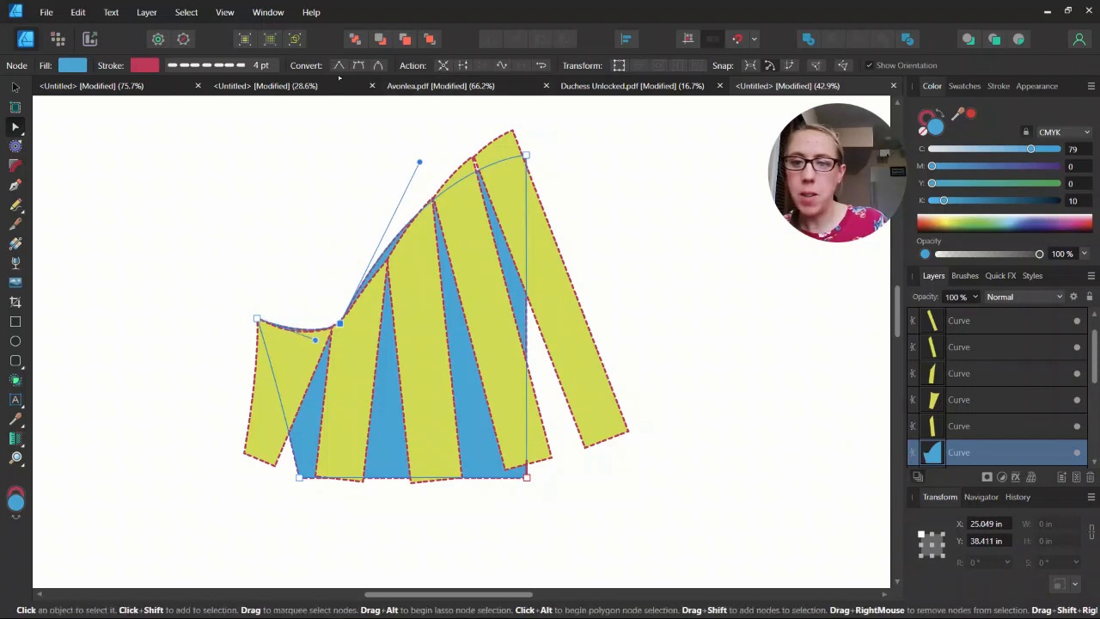
{"action": "left_click_drag", "start_coordinate": [525, 156], "coordinate": [512, 131]}
{"action": "left_click_drag", "start_coordinate": [419, 162], "coordinate": [437, 165]}
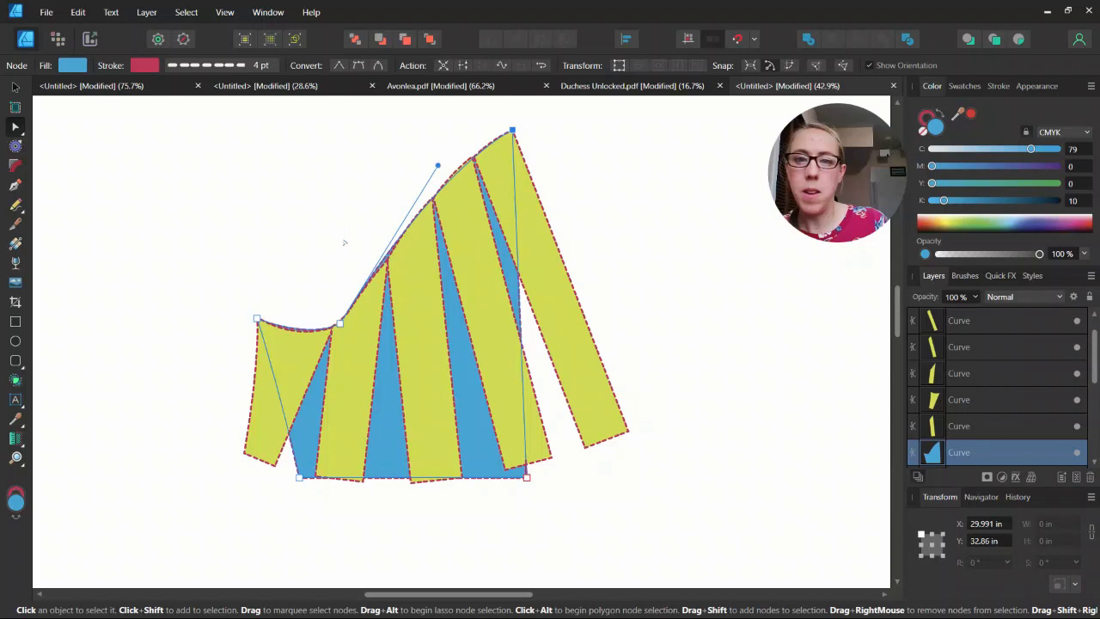
Move the blue sleeve's two lower corner nodes to the outer strips' bottom corners and reshape the short side edge along the first strip
{"action": "left_click_drag", "start_coordinate": [526, 477], "coordinate": [628, 431]}
{"action": "left_click_drag", "start_coordinate": [299, 478], "coordinate": [244, 455]}
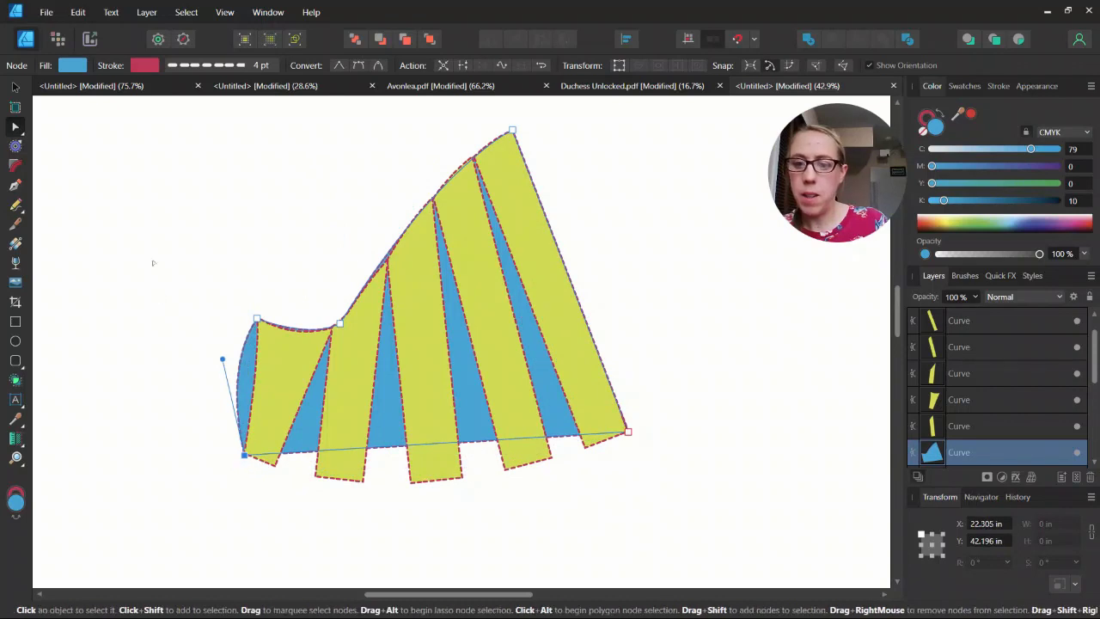
{"action": "left_click_drag", "start_coordinate": [223, 359], "coordinate": [247, 360]}
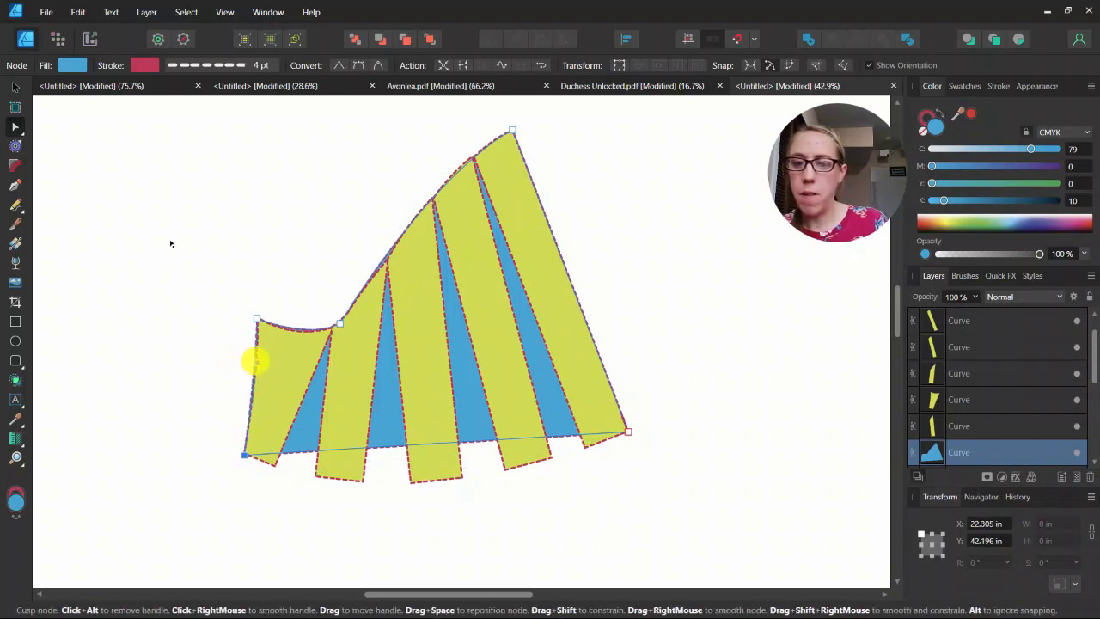
{"action": "left_click_drag", "start_coordinate": [255, 361], "coordinate": [257, 361]}
Curve the blue sleeve's hem downward so it runs smoothly along the lower ends of the strips
{"action": "left_click_drag", "start_coordinate": [471, 442], "coordinate": [475, 481]}
{"action": "left_click_drag", "start_coordinate": [370, 481], "coordinate": [365, 483]}
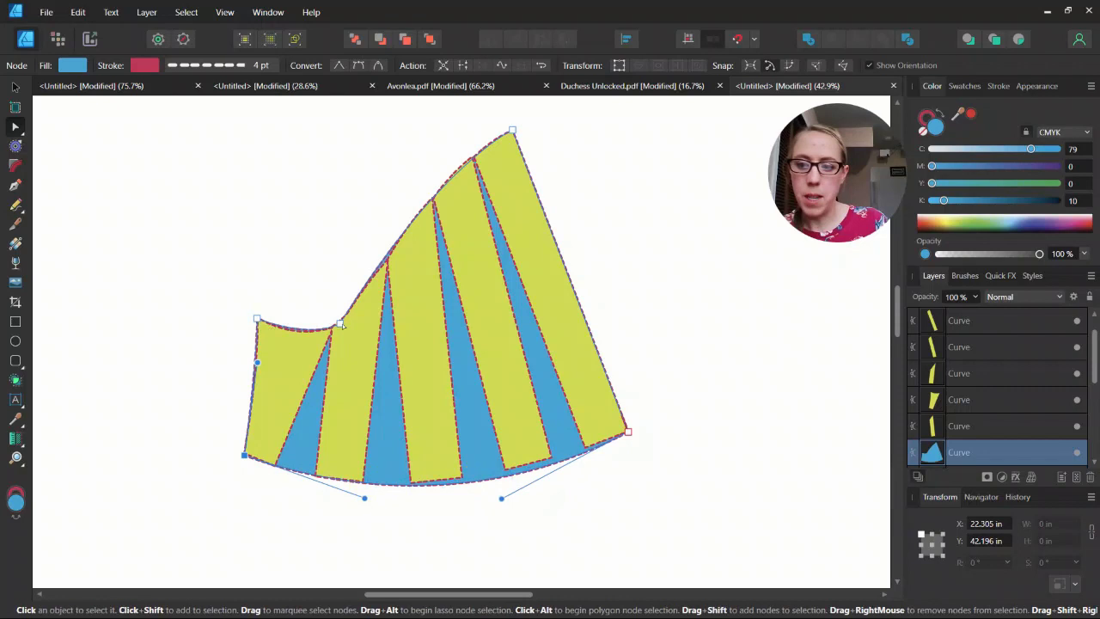
{"action": "left_click_drag", "start_coordinate": [501, 497], "coordinate": [494, 487]}
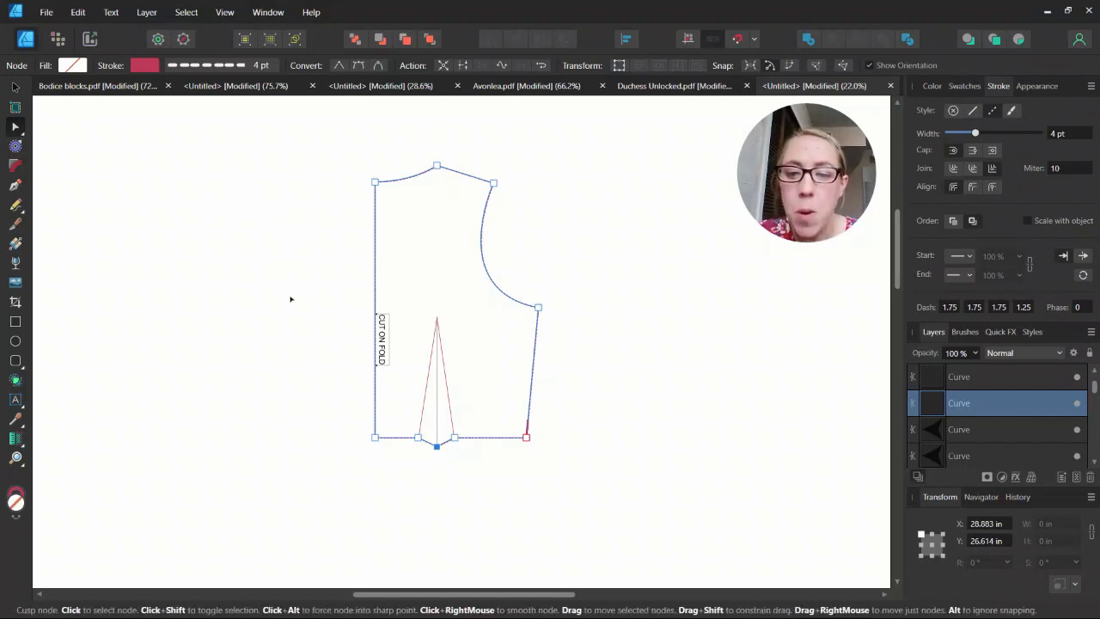
Move the waist dart's bottom middle node up to the dart point and knife-cut the bodice from there to the side seam
{"action": "left_click_drag", "start_coordinate": [437, 446], "coordinate": [434, 318]}
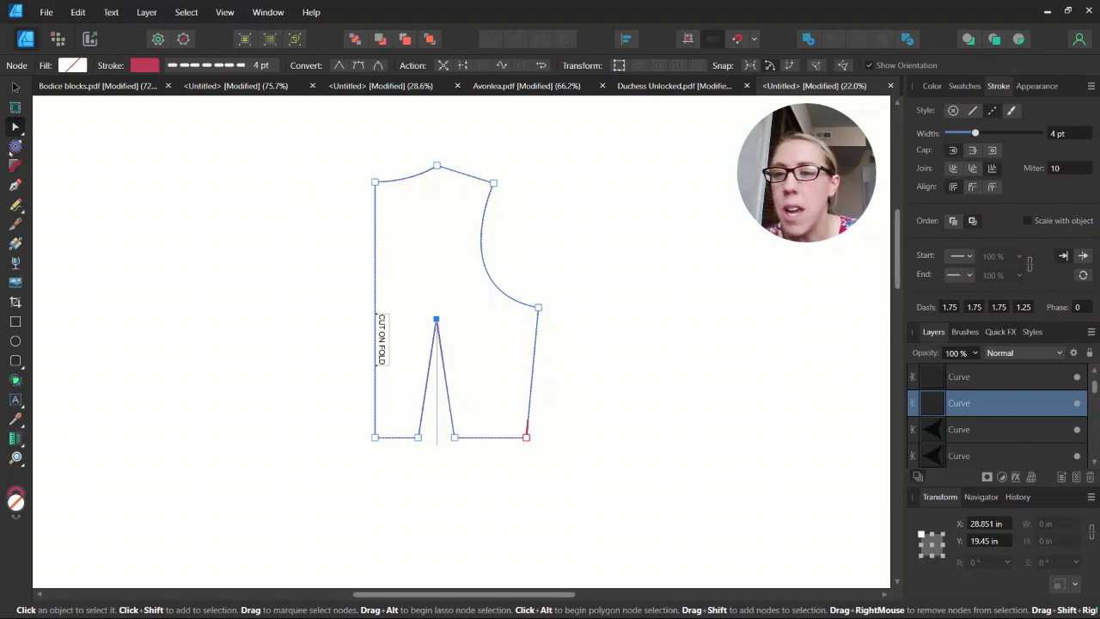
{"action": "left_click", "coordinate": [16, 224]}
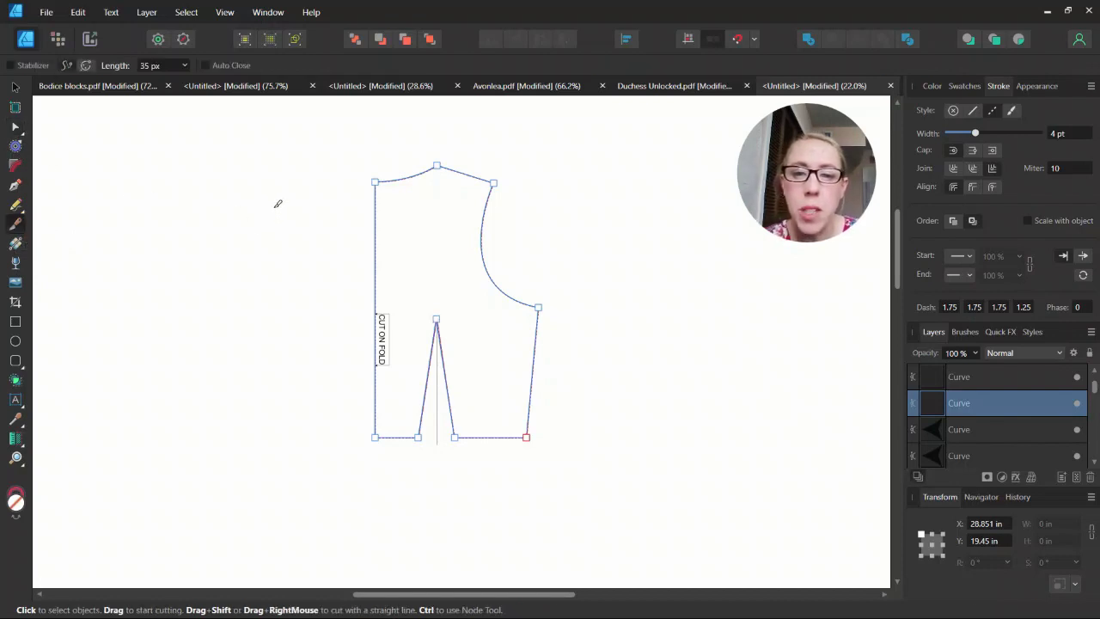
{"action": "left_click_drag", "start_coordinate": [413, 311], "coordinate": [579, 363]}
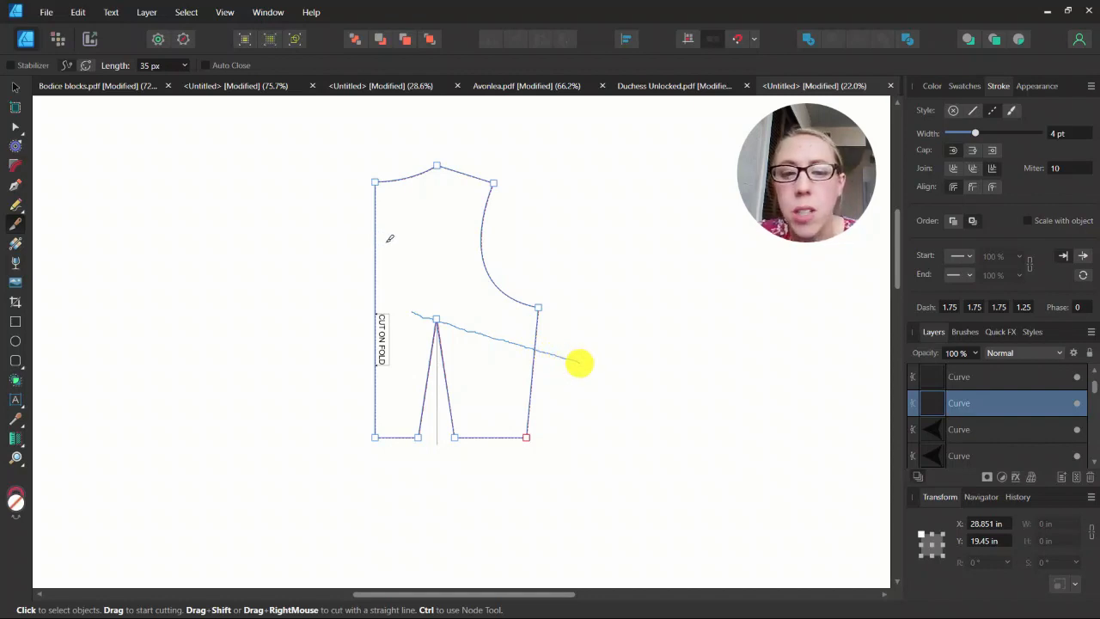
{"action": "left_click_drag", "start_coordinate": [579, 363], "coordinate": [580, 364]}
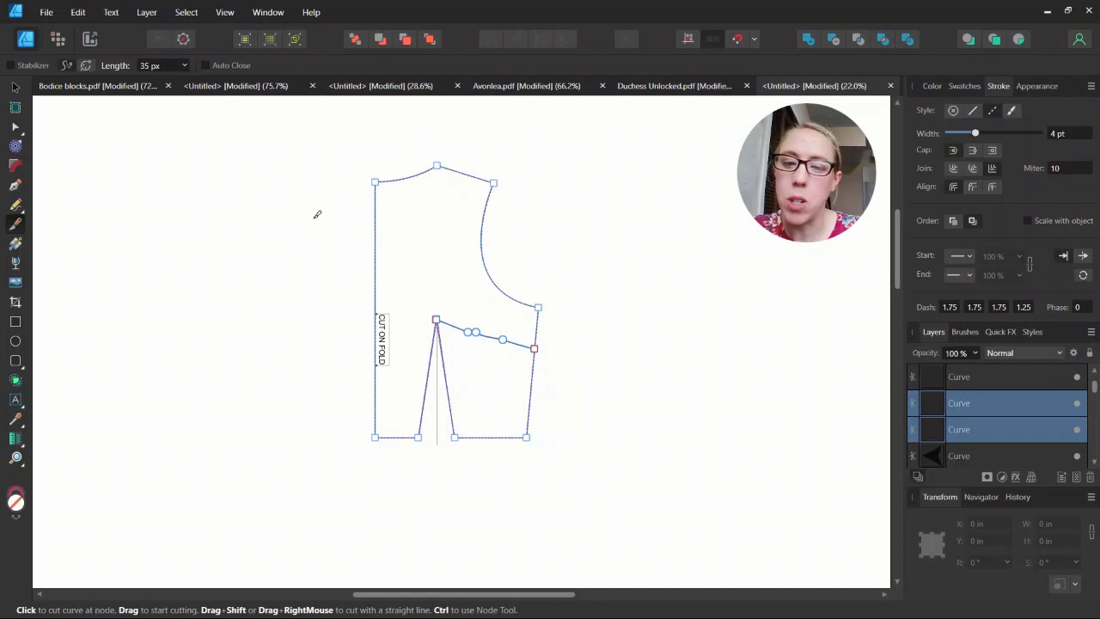
Delete the extra nodes along the new cut so it runs straight from the dart point to the side seam
{"action": "left_click_drag", "start_coordinate": [453, 316], "coordinate": [493, 345]}
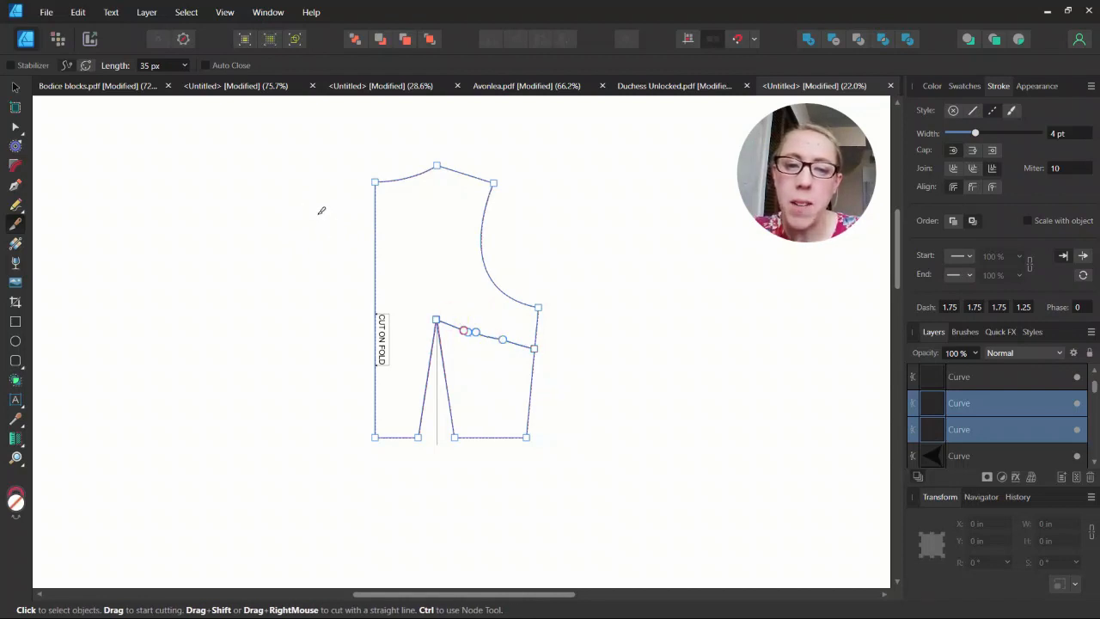
{"action": "left_click", "coordinate": [16, 127]}
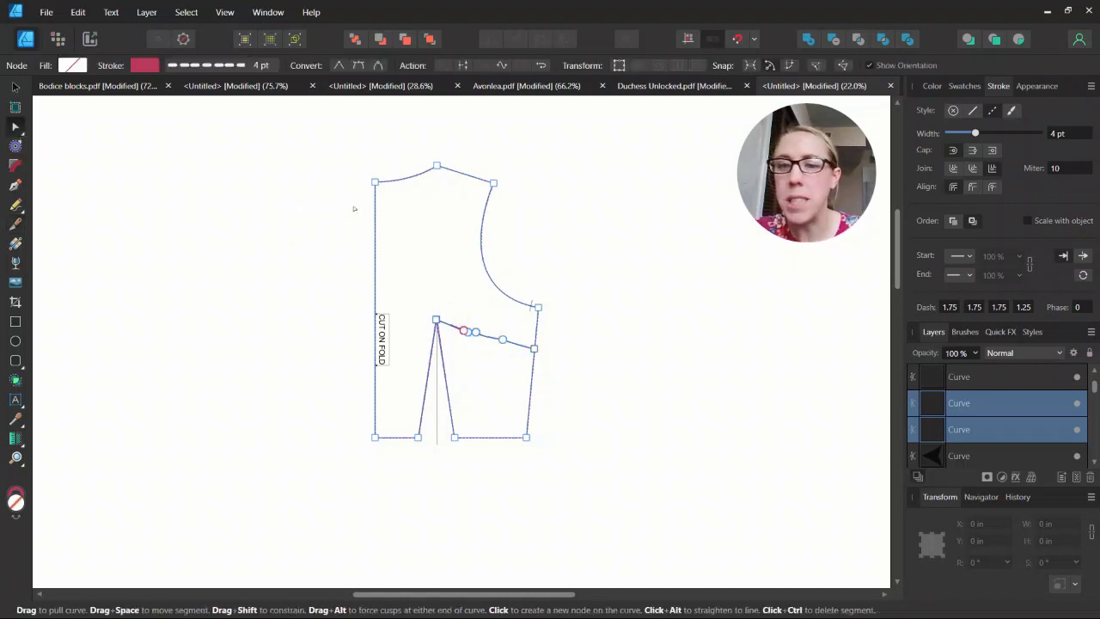
{"action": "left_click_drag", "start_coordinate": [454, 312], "coordinate": [515, 361]}
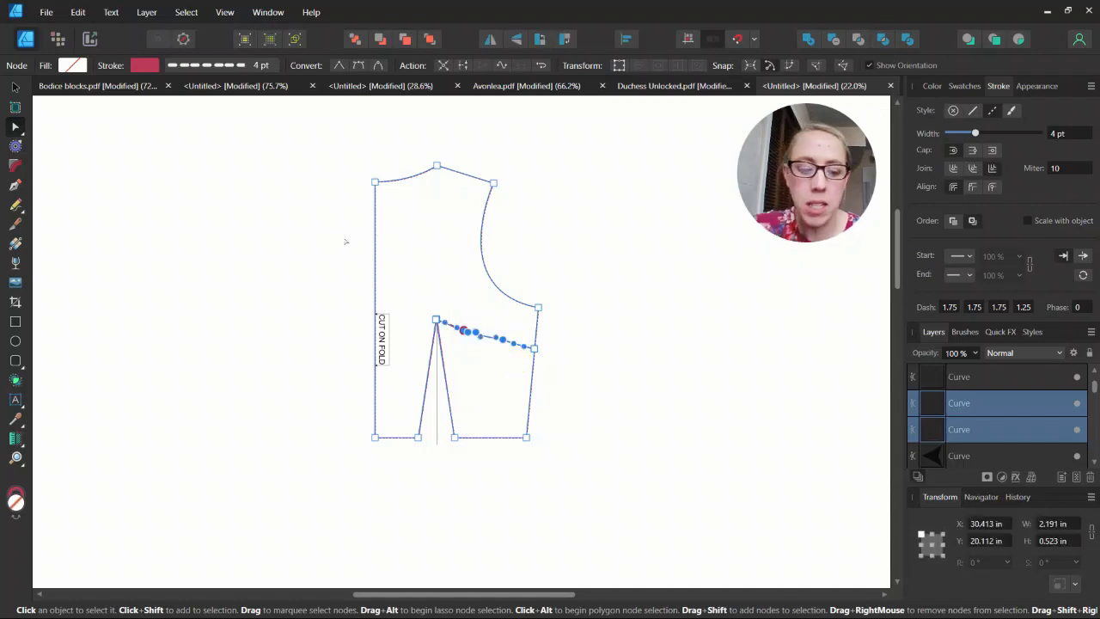
{"action": "key", "text": "Delete"}
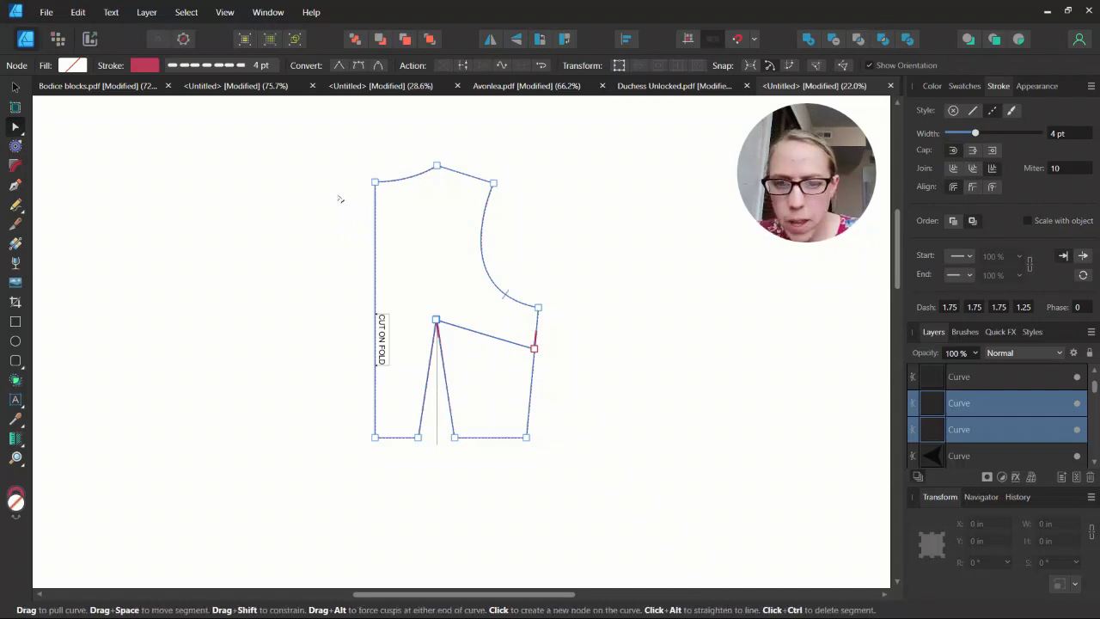
Select the cut-off lower side piece of the bodice and place its transform origin at the dart point
{"action": "left_click", "coordinate": [15, 87]}
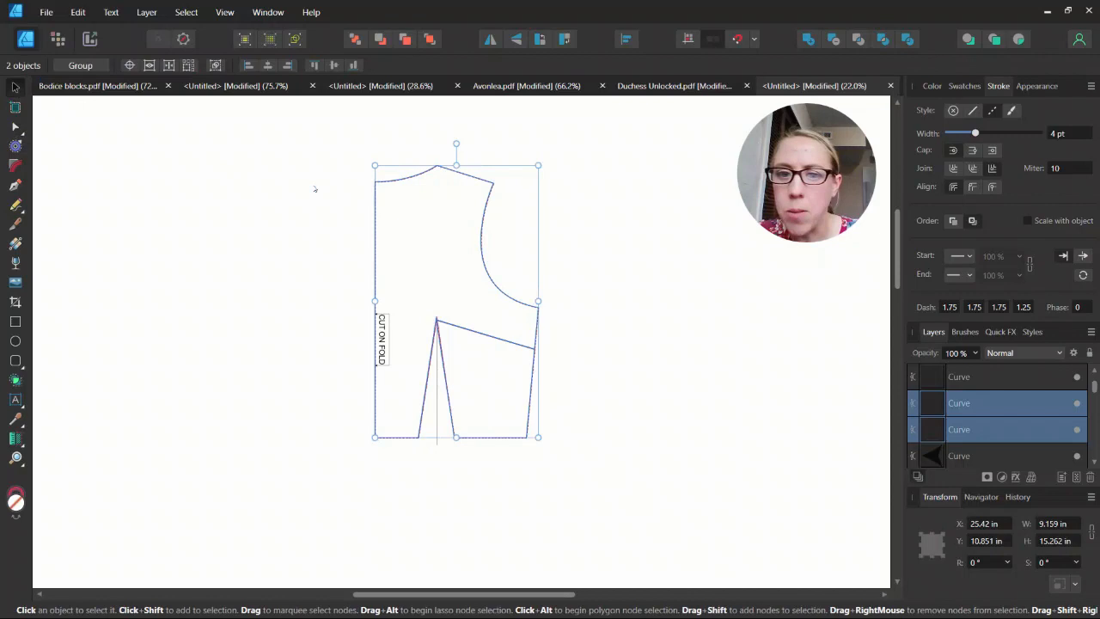
{"action": "left_click", "coordinate": [389, 208]}
{"action": "left_click", "coordinate": [341, 202]}
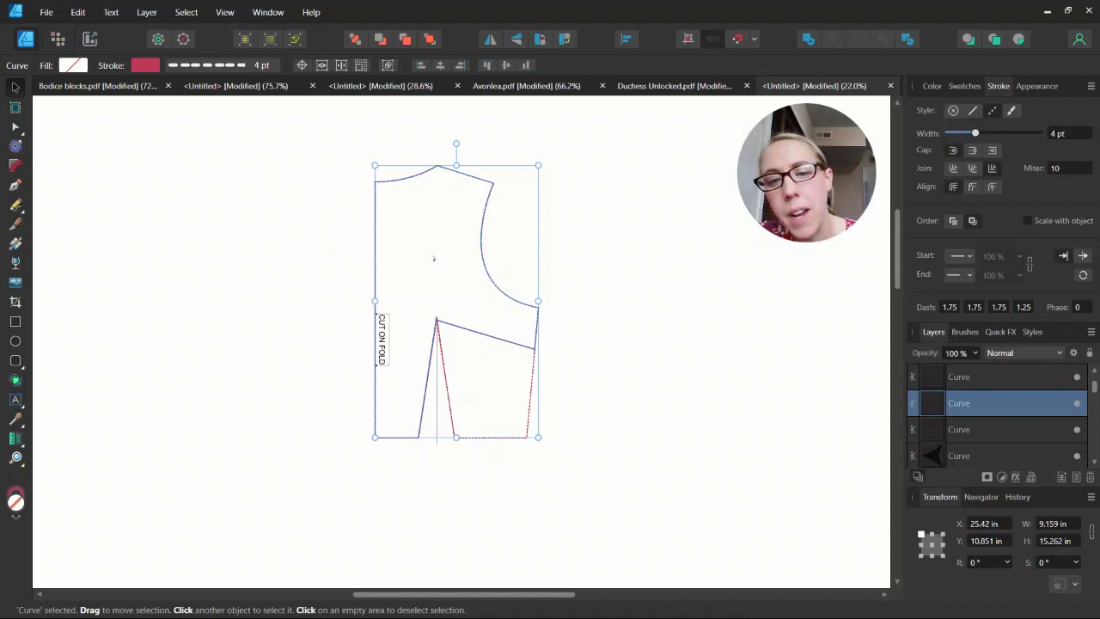
{"action": "left_click", "coordinate": [355, 270]}
{"action": "left_click", "coordinate": [529, 403]}
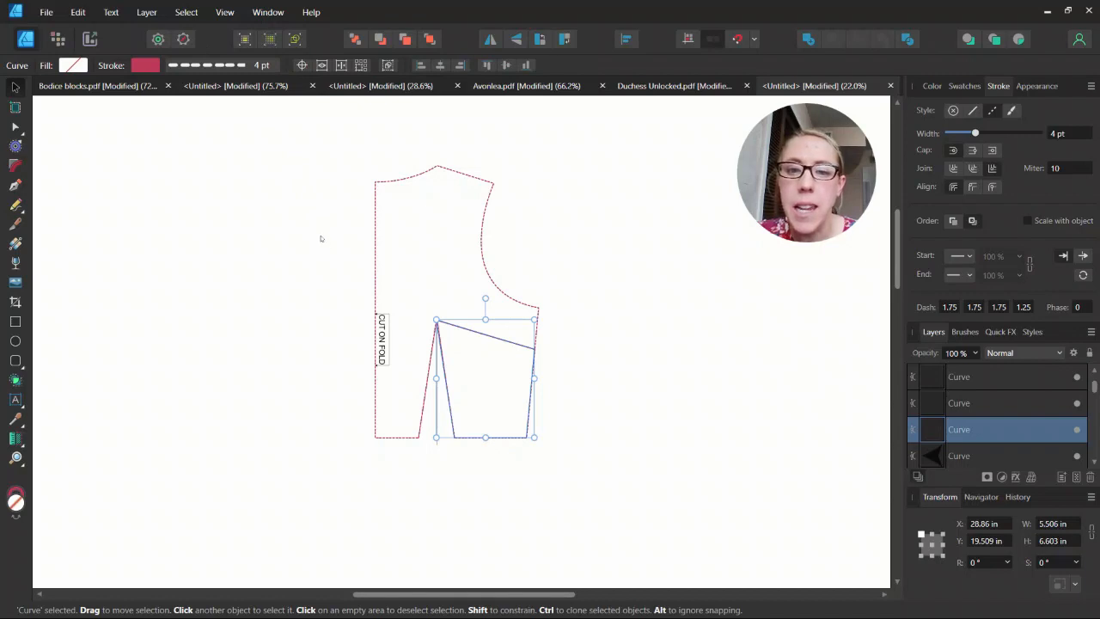
{"action": "left_click", "coordinate": [184, 40]}
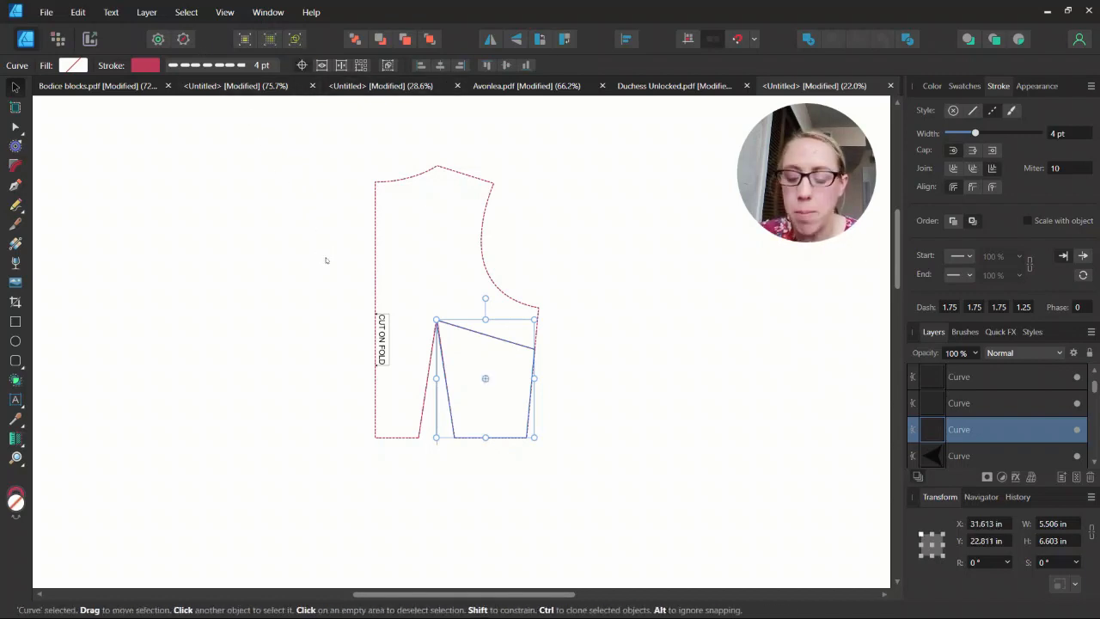
{"action": "key", "text": "ctrl+plus"}
{"action": "key", "text": "ctrl+plus"}
{"action": "key", "text": "ctrl+plus"}
{"action": "key", "text": "ctrl+plus"}
{"action": "key", "text": "ctrl+plus"}
{"action": "key", "text": "ctrl+plus"}
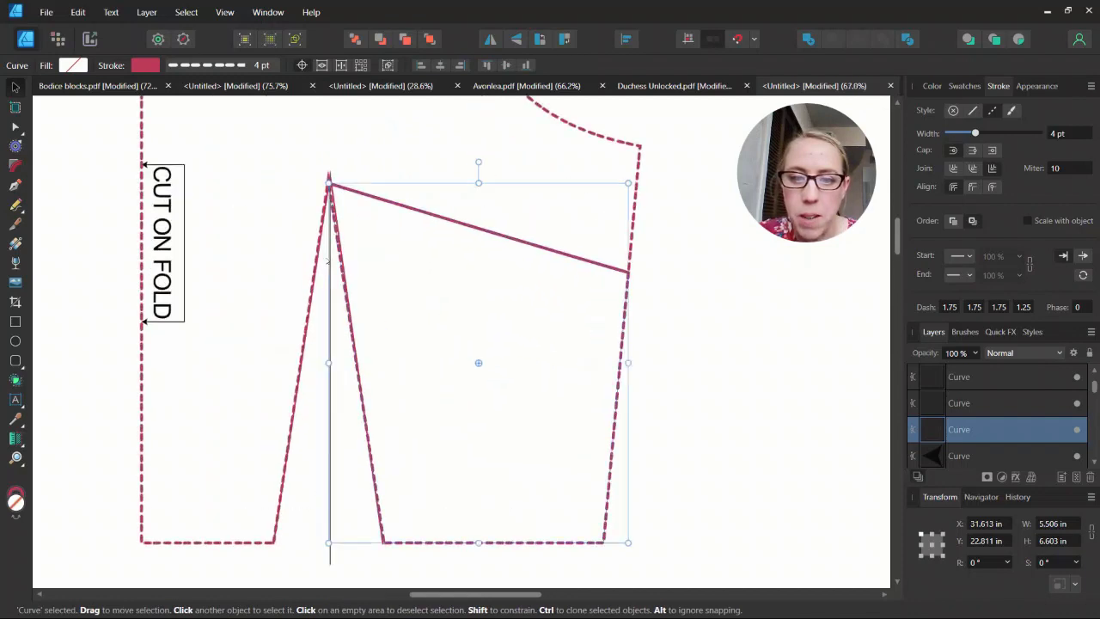
{"action": "key", "text": "ctrl+plus"}
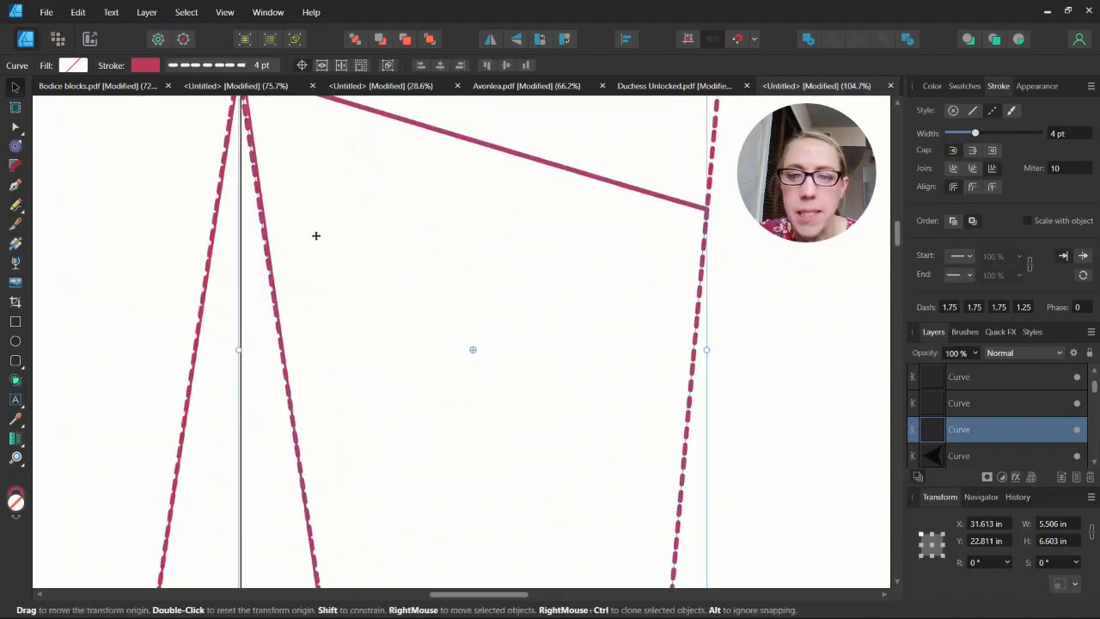
{"action": "key", "text": "ctrl+minus"}
{"action": "key", "text": "ctrl+minus"}
{"action": "key", "text": "ctrl+minus"}
{"action": "key", "text": "ctrl+minus"}
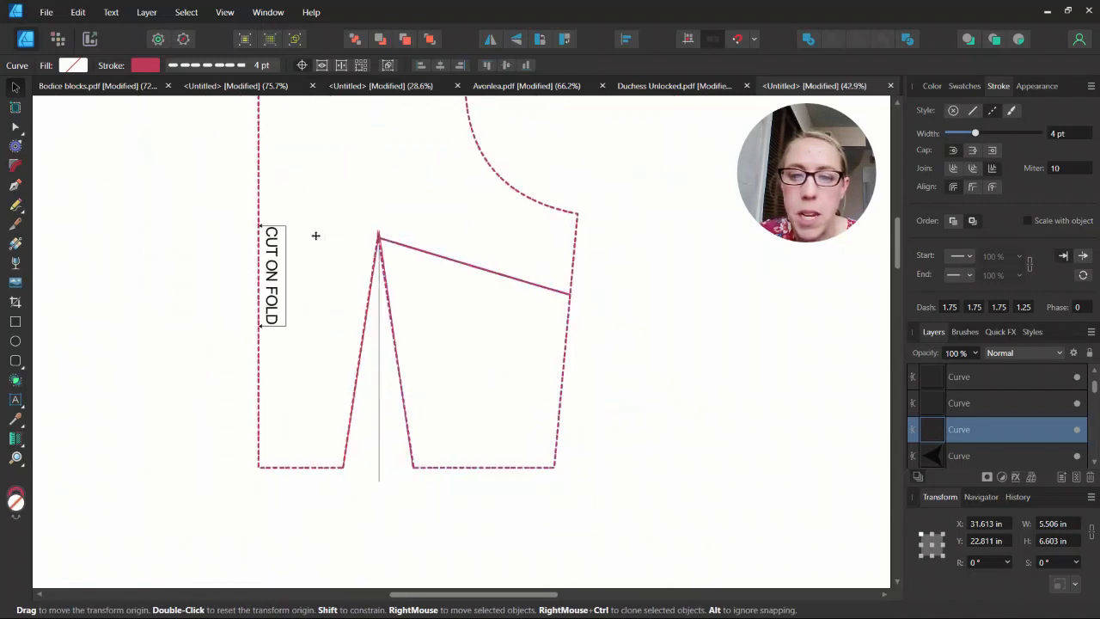
{"action": "left_click_drag", "start_coordinate": [472, 351], "coordinate": [381, 242]}
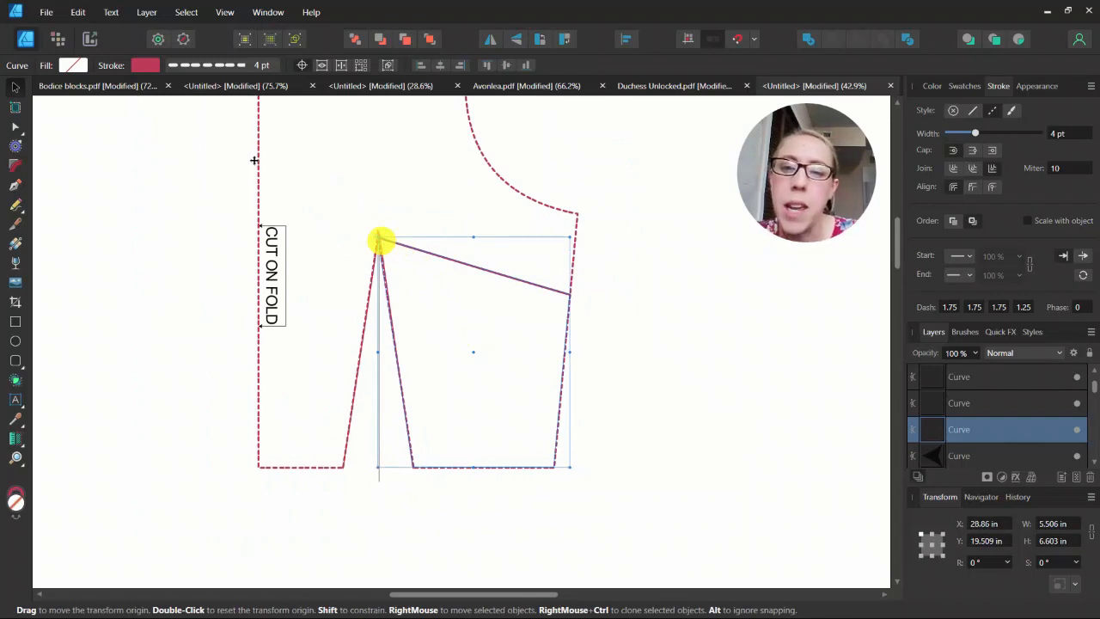
{"action": "left_click_drag", "start_coordinate": [382, 241], "coordinate": [380, 241]}
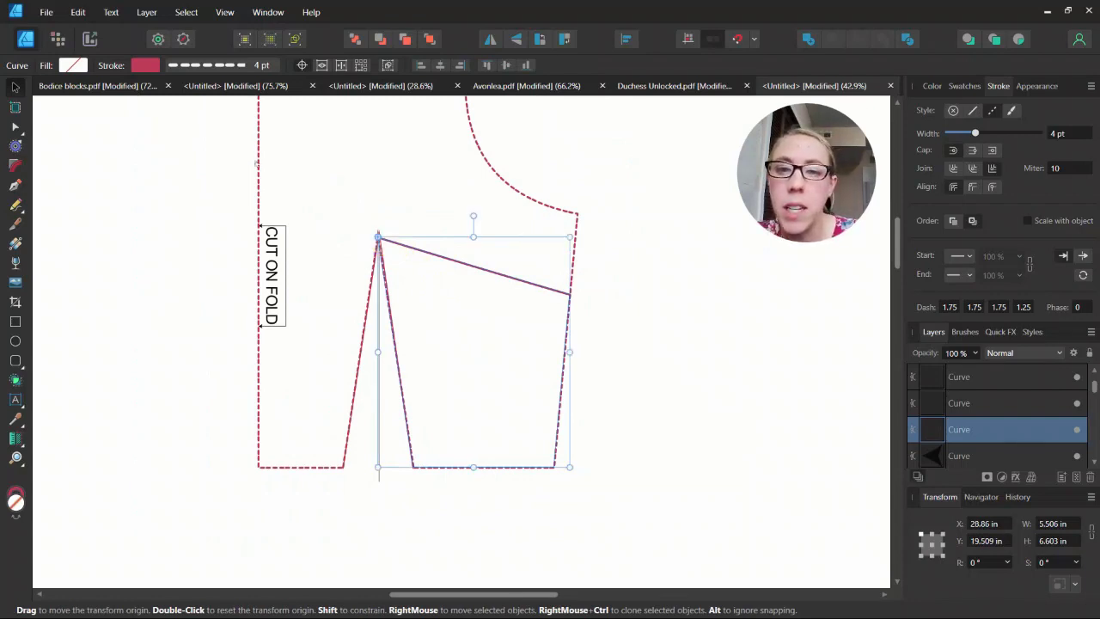
Rotate the lower side piece clockwise about the dart point to -17.1°, closing the waist dart and opening a side dart
{"action": "mouse_move", "coordinate": [473, 216]}
{"action": "left_mouse_down"}
{"action": "mouse_move", "coordinate": [484, 238]}
{"action": "mouse_move", "coordinate": [493, 174]}
{"action": "mouse_move", "coordinate": [488, 221]}
{"action": "left_mouse_up"}
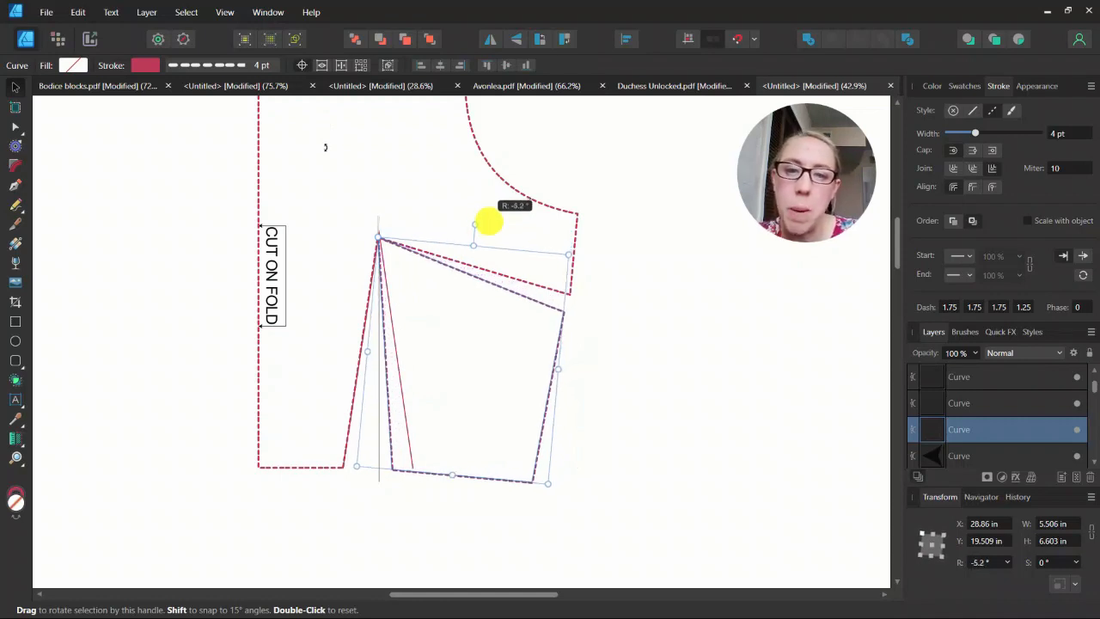
{"action": "left_click_drag", "start_coordinate": [488, 221], "coordinate": [484, 245]}
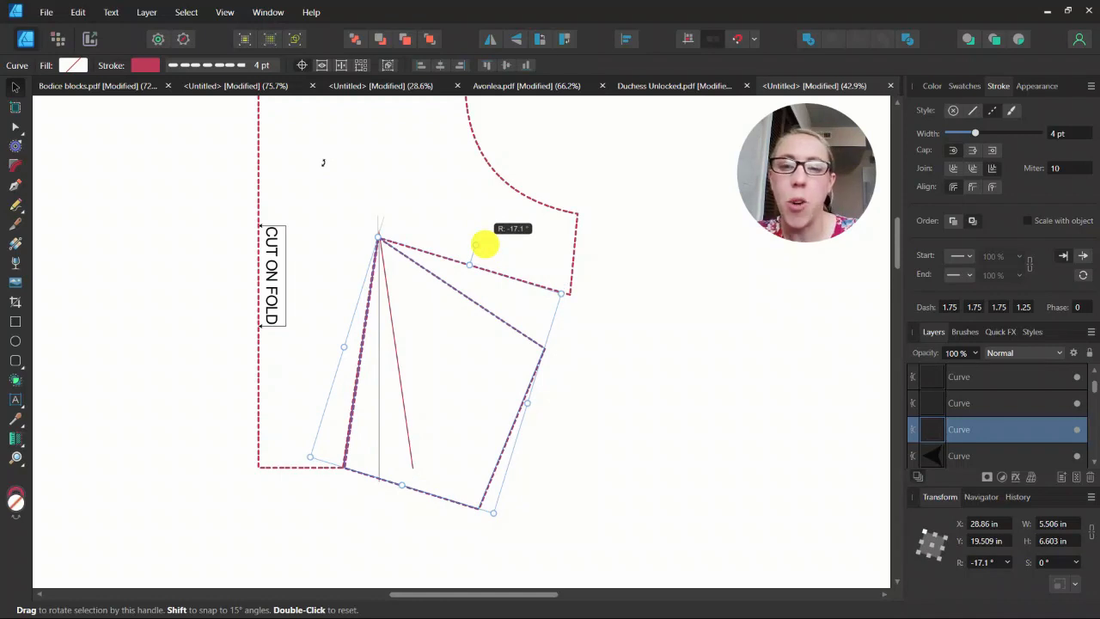
{"action": "left_click", "coordinate": [405, 221]}
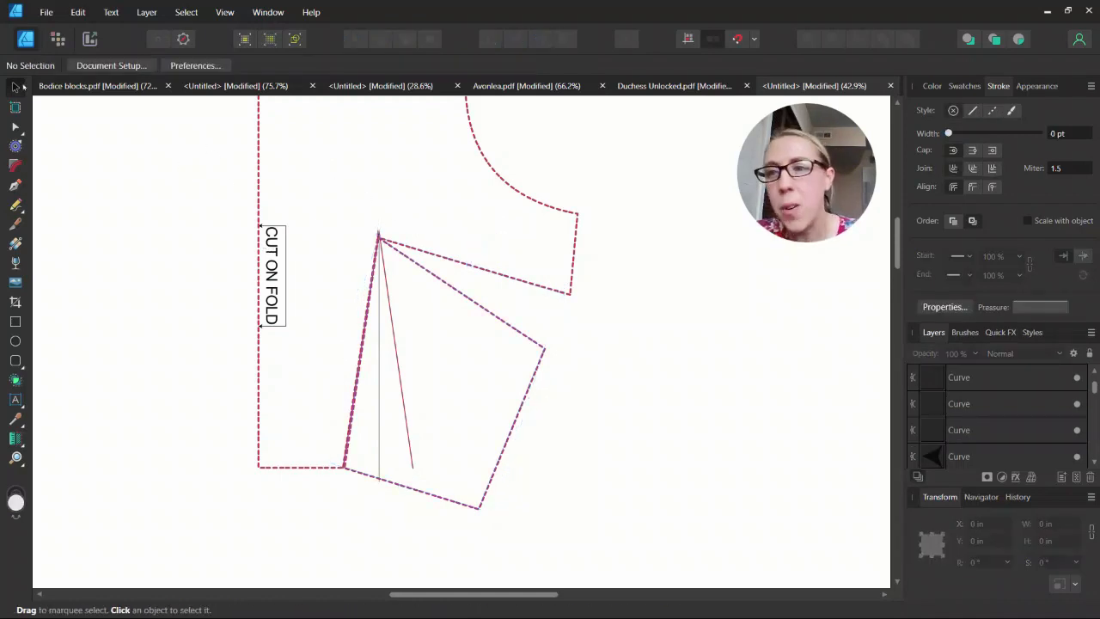
Delete the leftover dart leg line and the dart's vertical centre line from the bodice
{"action": "left_click", "coordinate": [14, 127]}
{"action": "left_click", "coordinate": [402, 397]}
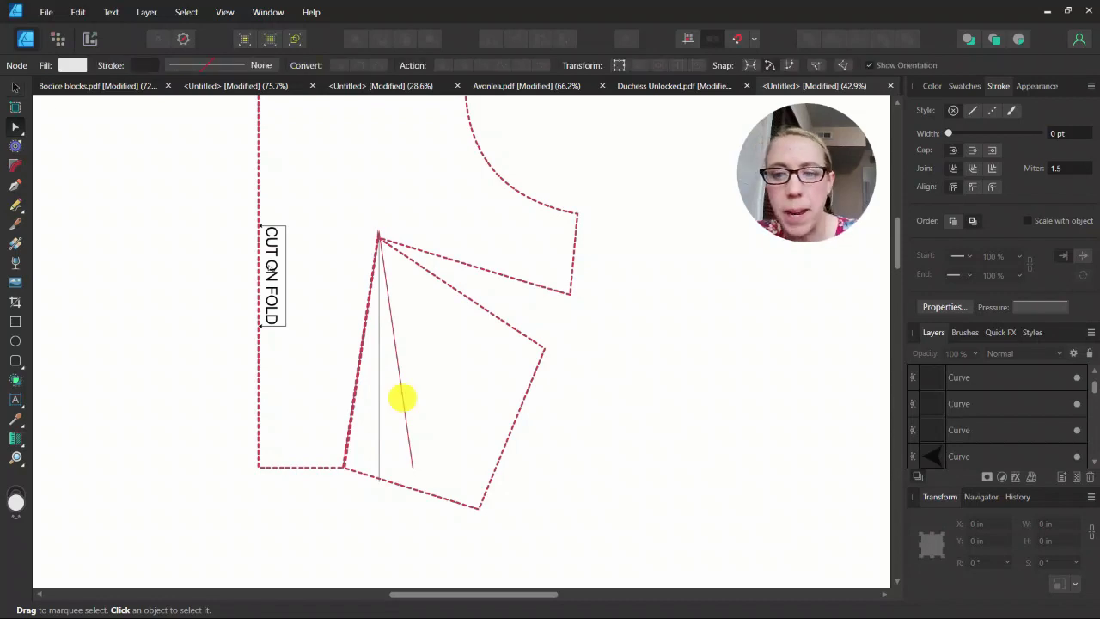
{"action": "key", "text": "Delete"}
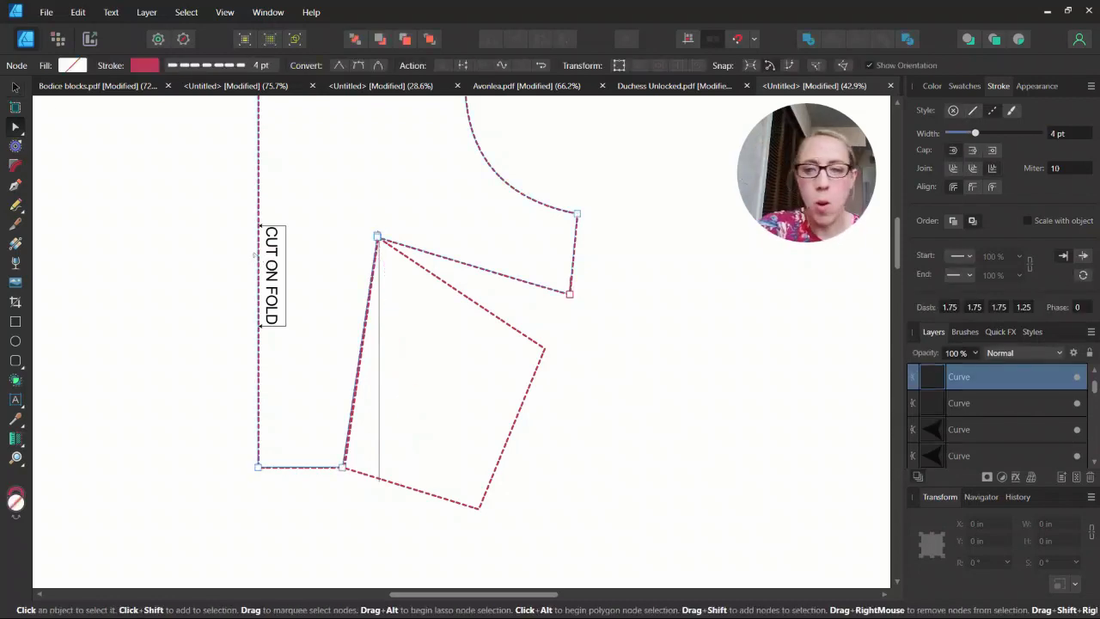
{"action": "left_click", "coordinate": [380, 379]}
{"action": "key", "text": "Delete"}
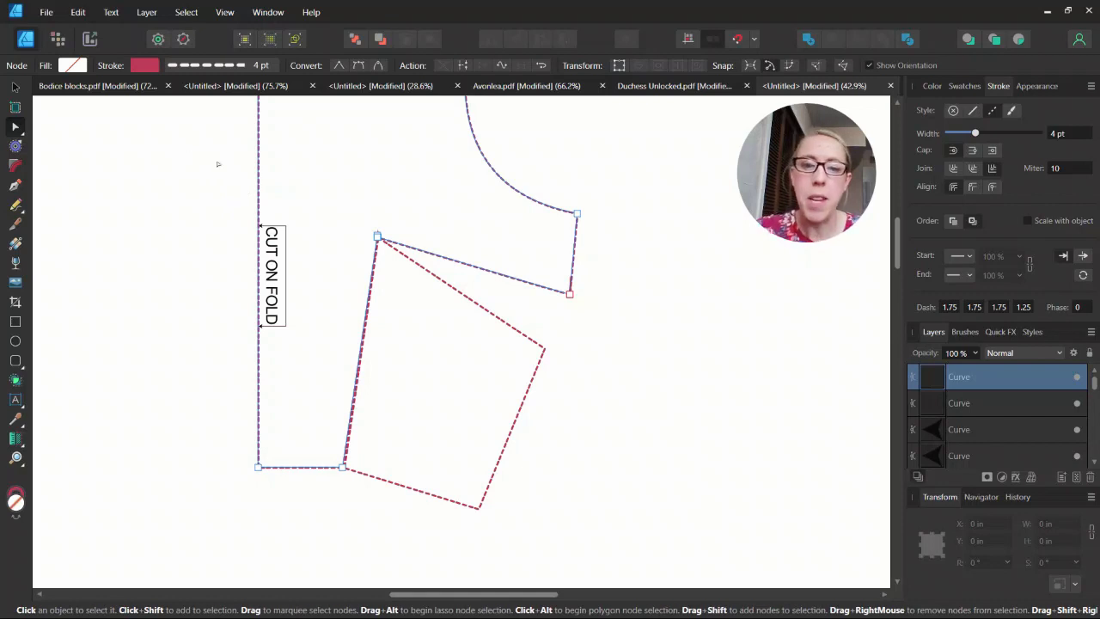
{"action": "scroll", "coordinate": [268, 202], "scroll_direction": "up", "scroll_amount": 3}
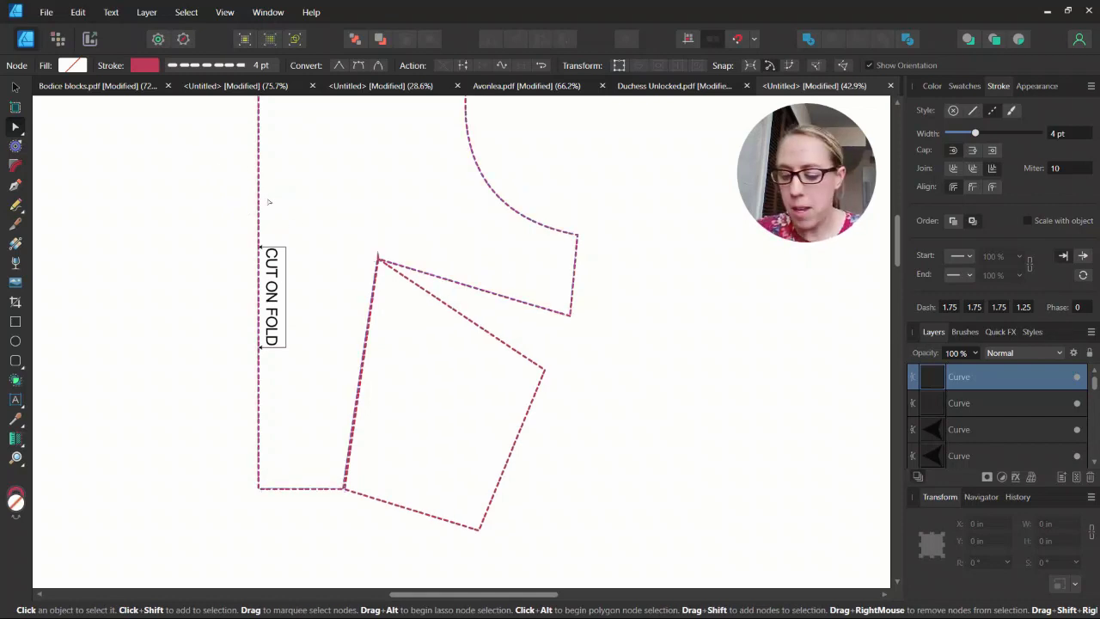
{"action": "scroll", "coordinate": [255, 176], "scroll_direction": "down", "scroll_amount": 3}
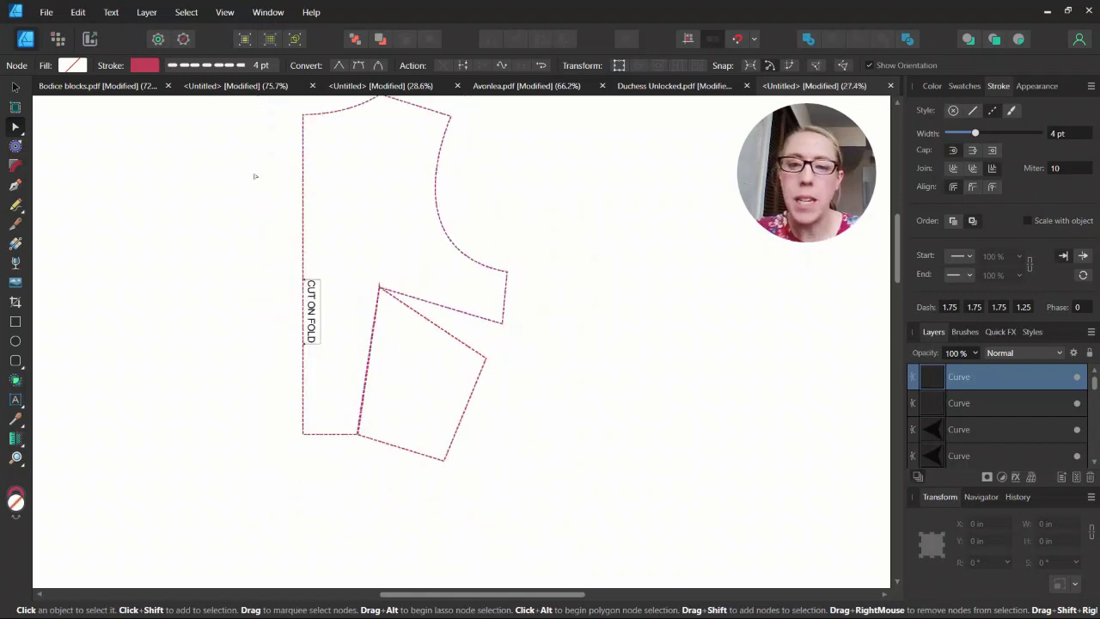